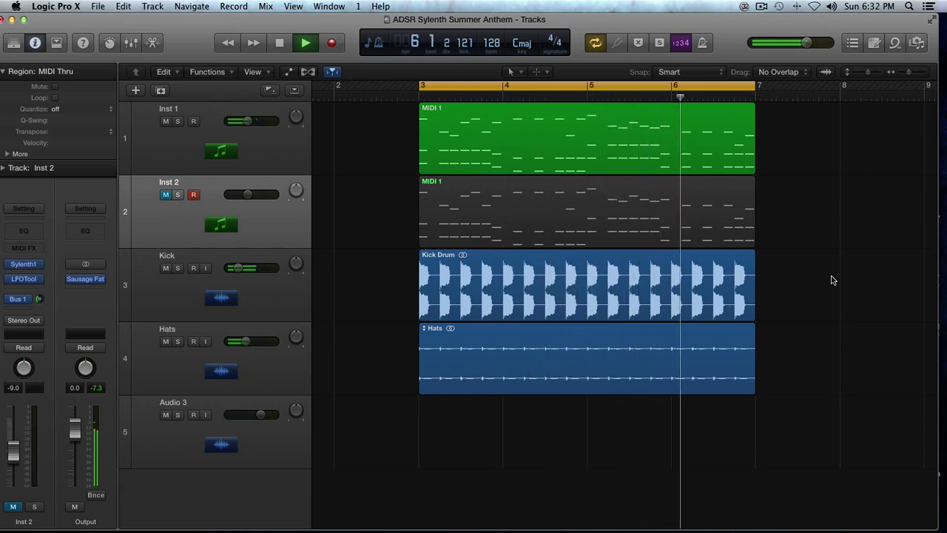
# Stop playback and inspect the Bus 1 send channel used by the Inst 1 track
pyautogui.press('space')
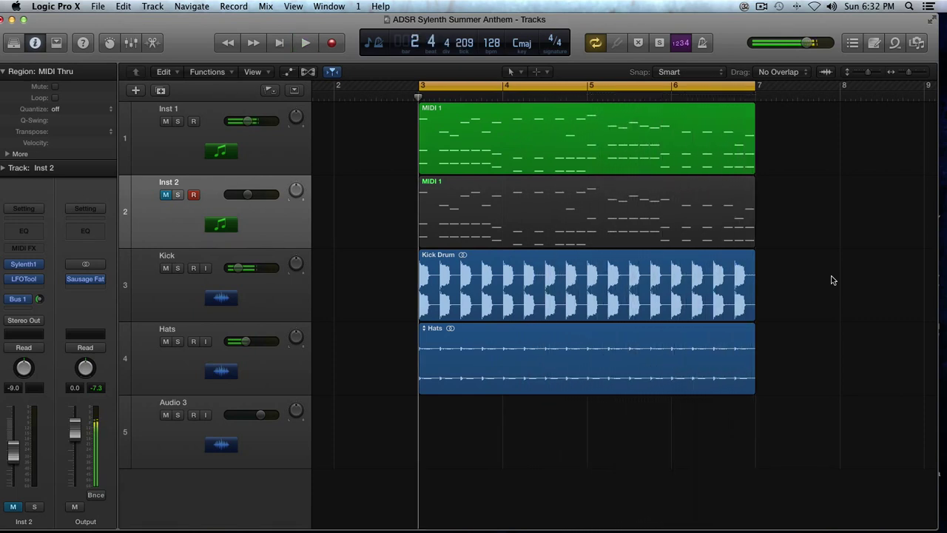
pyautogui.click(196, 417)
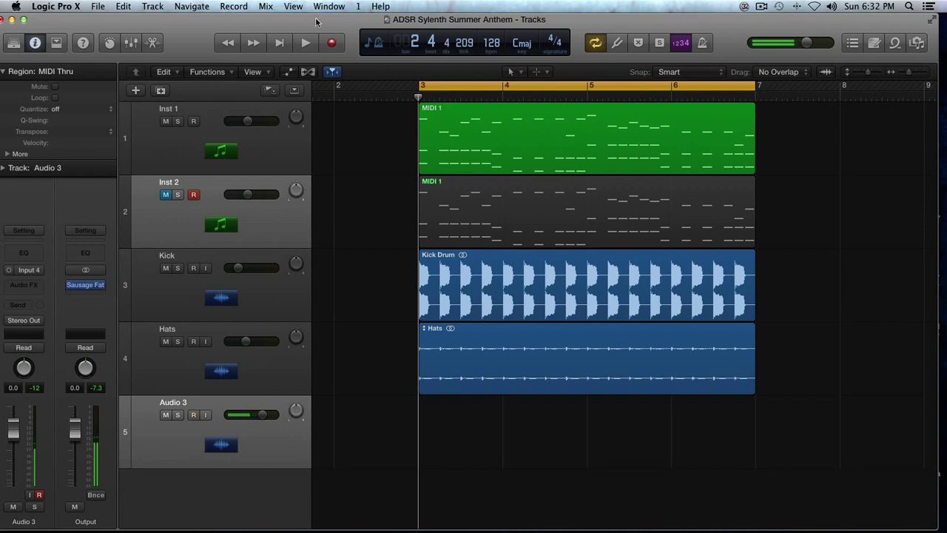
pyautogui.moveTo(317, 23); pyautogui.dragTo(322, 24)
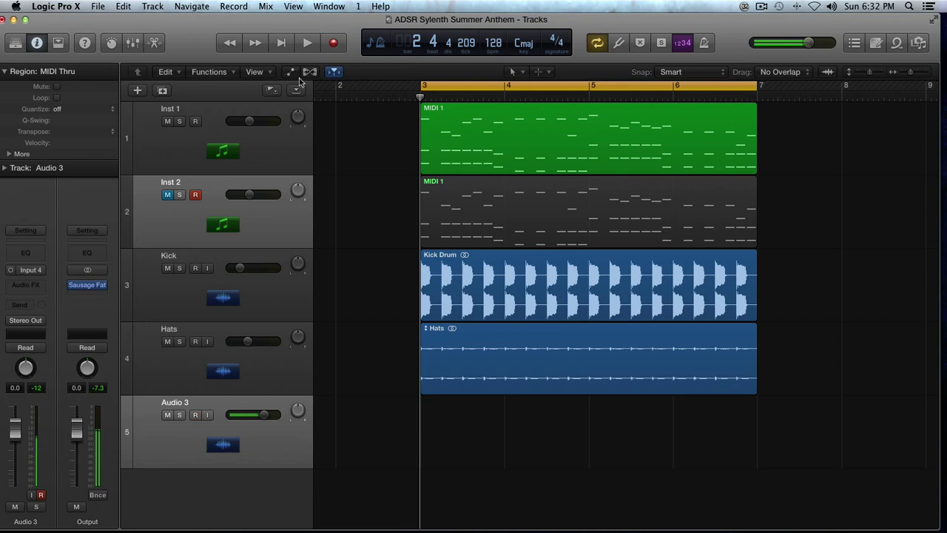
pyautogui.click(294, 134)
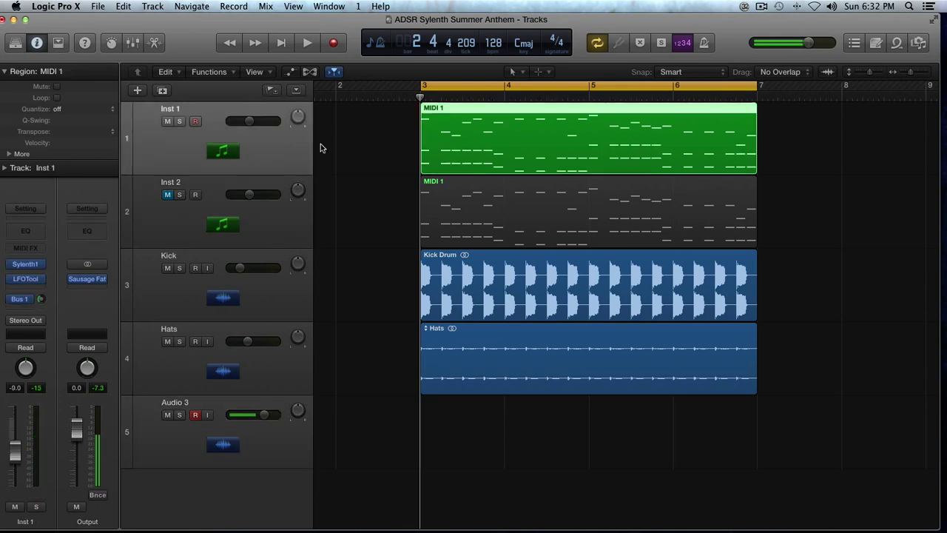
pyautogui.click(23, 303)
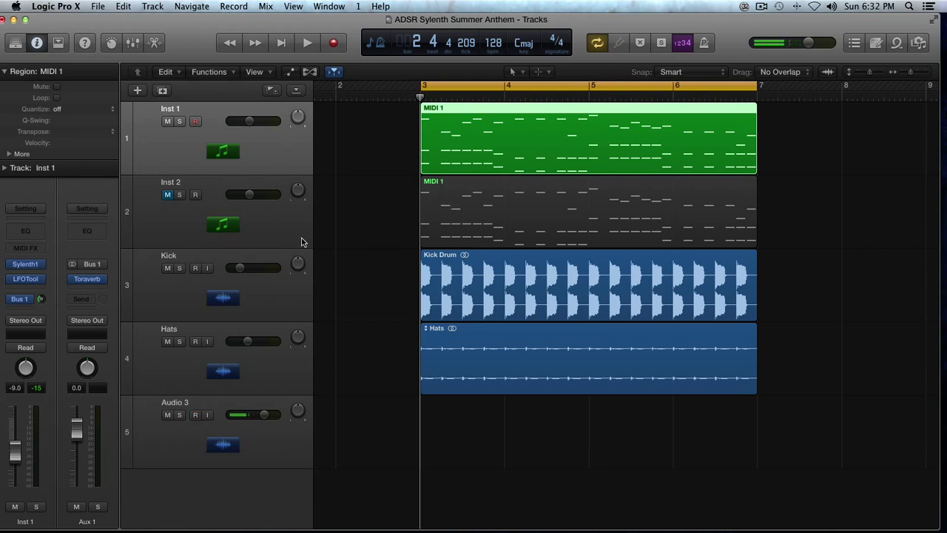
# Unmute the Inst 2 track, mute the MIDI region on Inst 1, and play the loop with Inst 2 selected
pyautogui.click(167, 195)
pyautogui.click(266, 147)
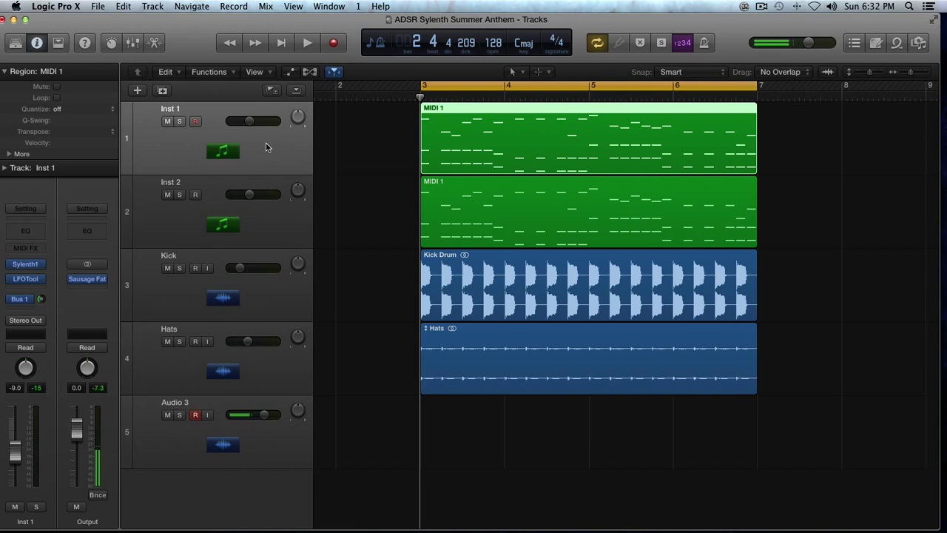
pyautogui.press('m')
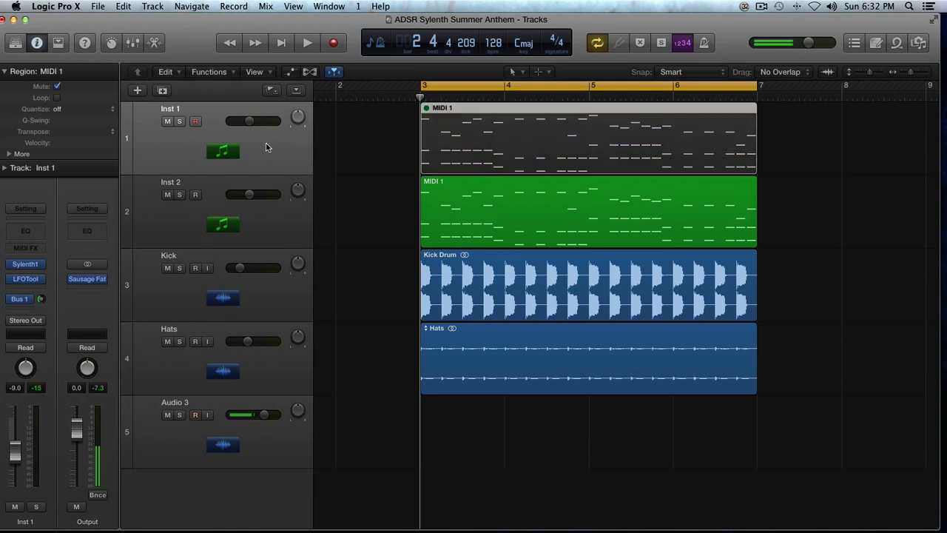
pyautogui.click(295, 211)
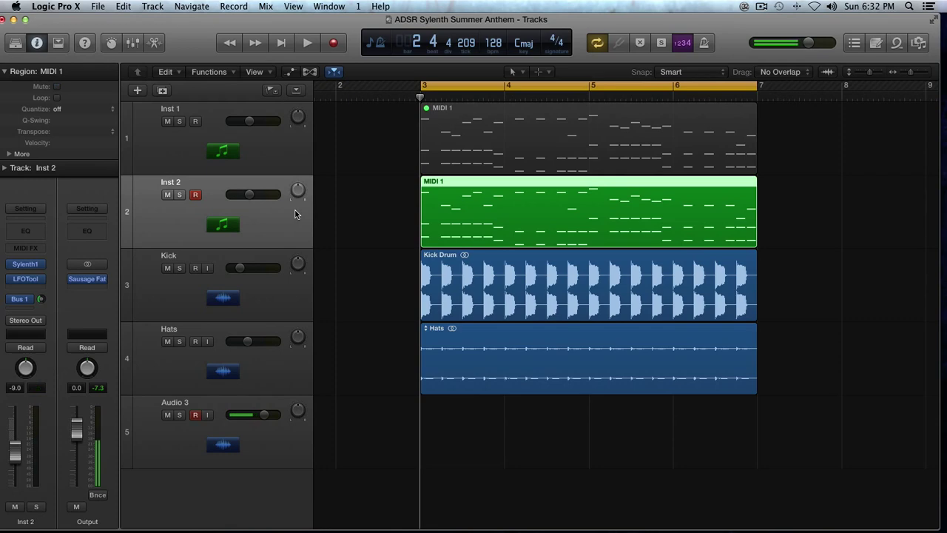
pyautogui.press('space')
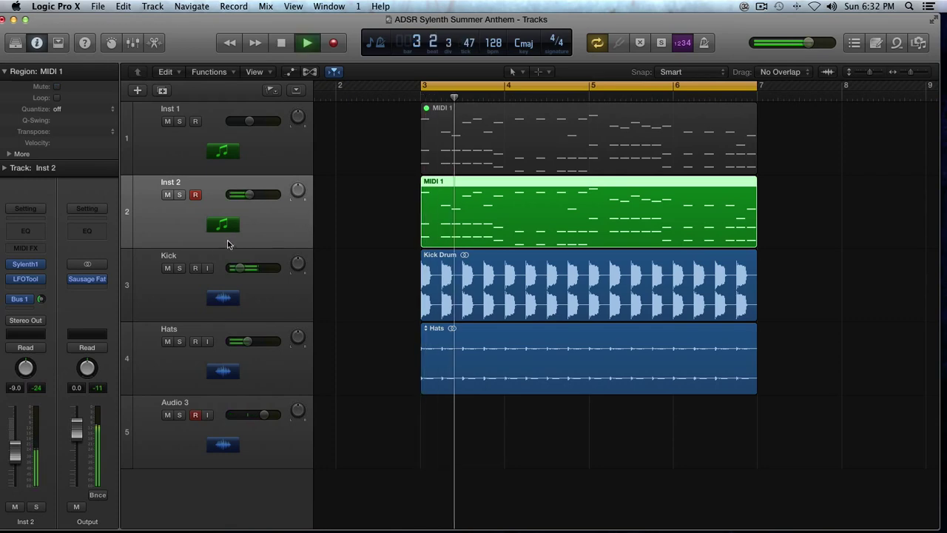
# Open the Sylenth1 instrument on Inst 2 and set its polyphony to 6
pyautogui.click(26, 267)
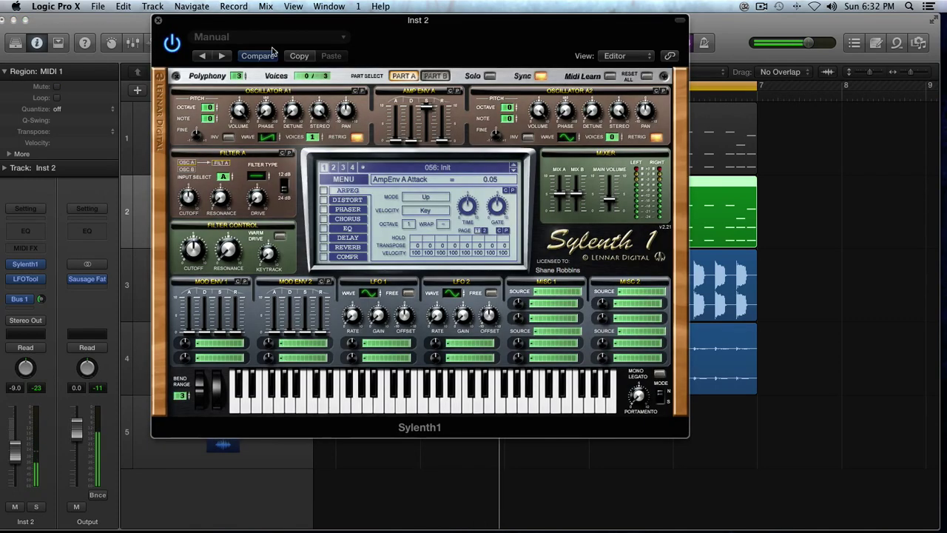
pyautogui.moveTo(250, 19); pyautogui.dragTo(202, 16)
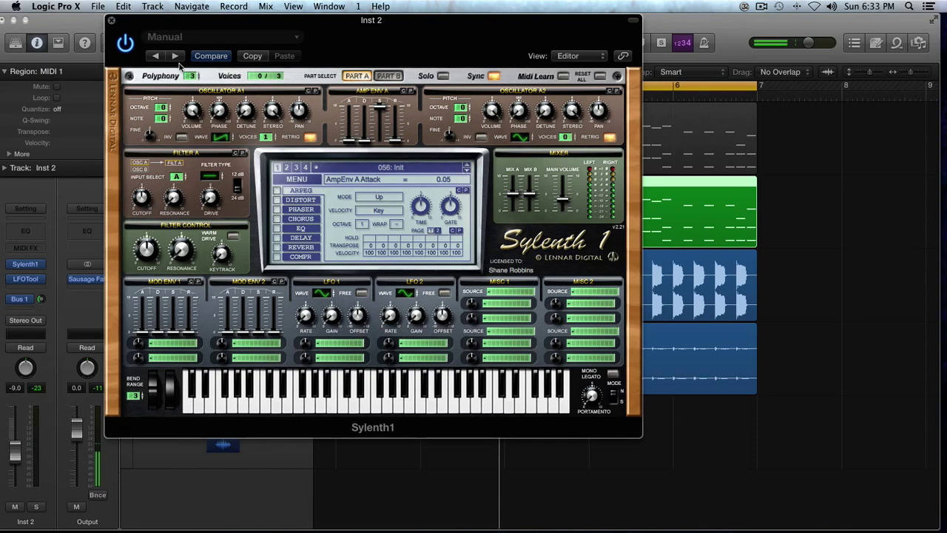
pyautogui.moveTo(191, 77); pyautogui.dragTo(187, 53)
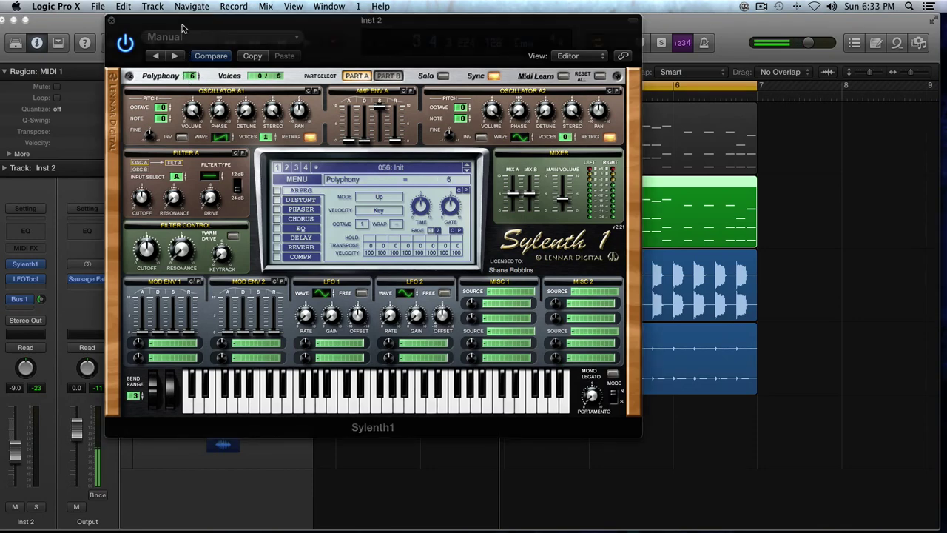
pyautogui.moveTo(183, 21); pyautogui.dragTo(315, 6)
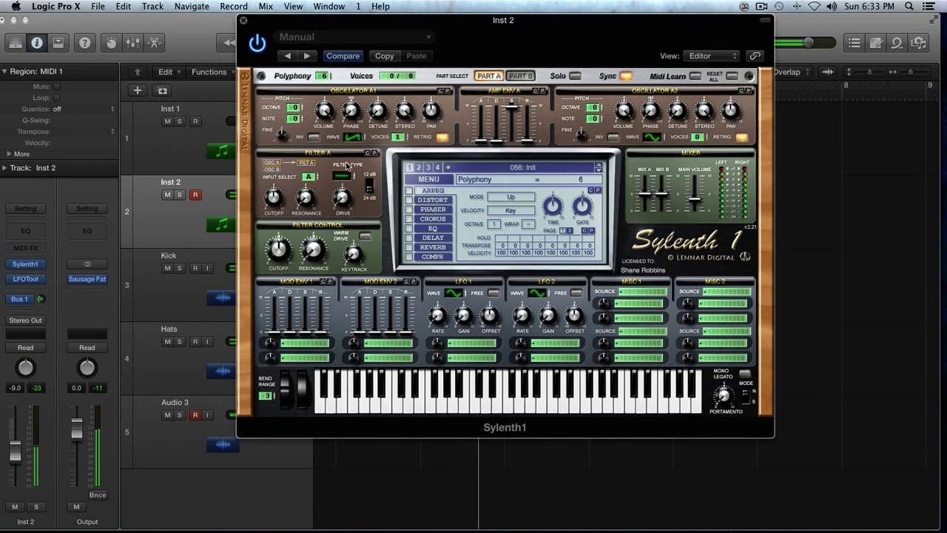
# Set the Filter A input to AB in Part A and the Filter B input to BA in Part B
pyautogui.click(530, 77)
pyautogui.click(488, 76)
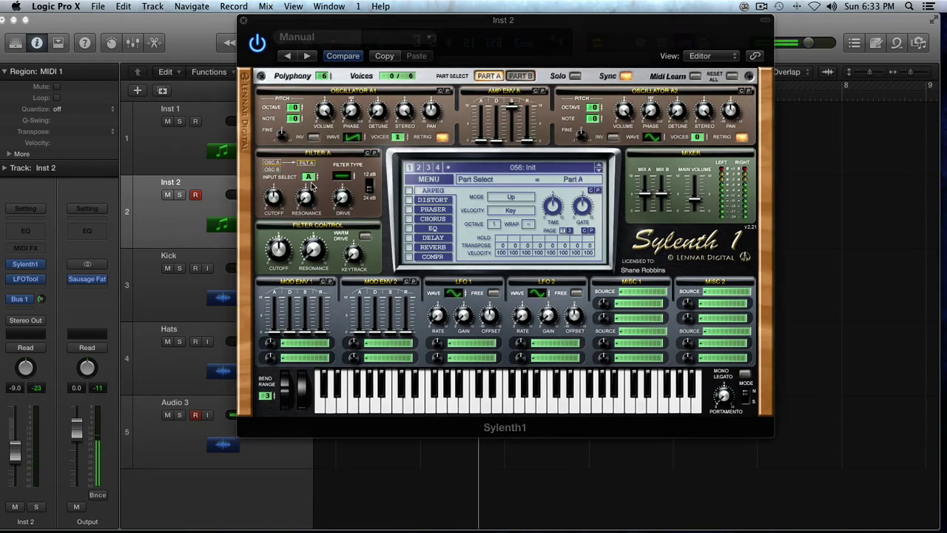
pyautogui.click(309, 178)
pyautogui.click(521, 76)
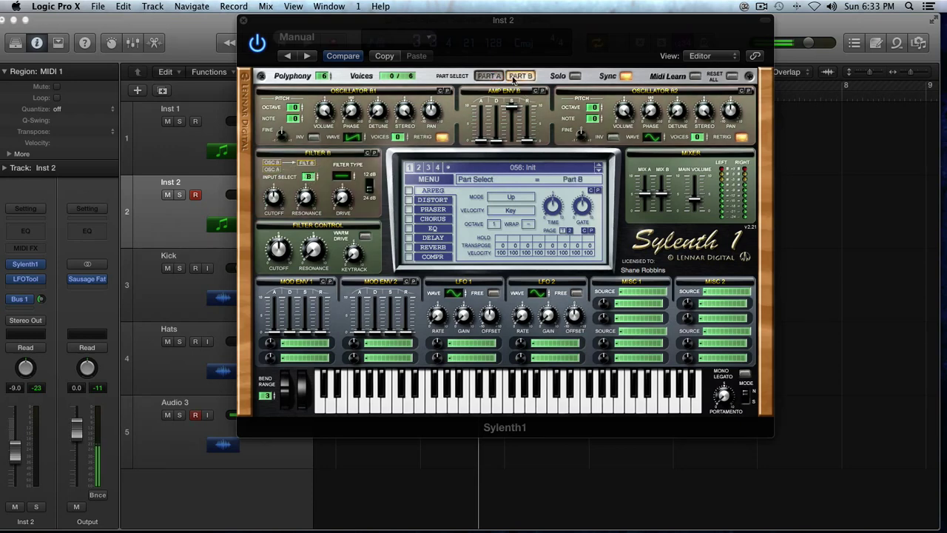
pyautogui.click(311, 176)
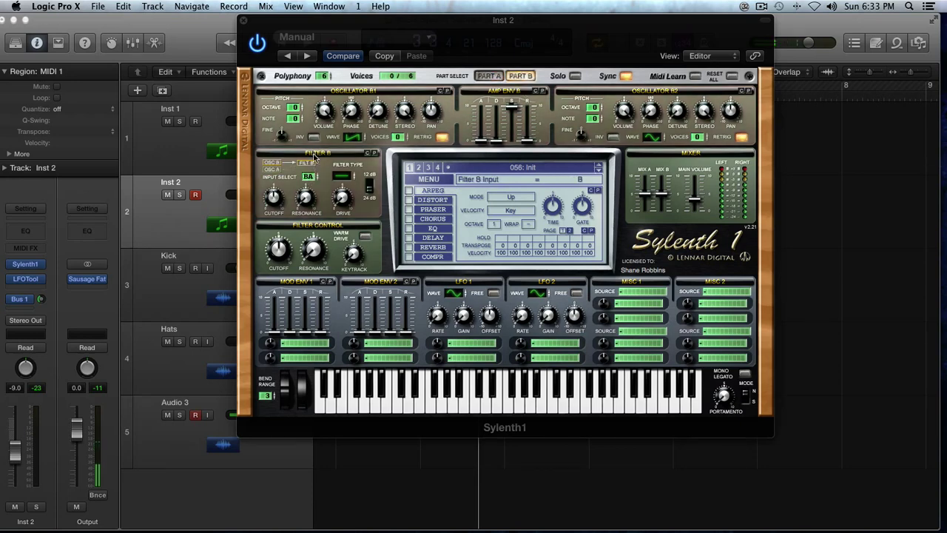
pyautogui.click(762, 6)
pyautogui.click(763, 42)
# In Part A, set oscillator A1 to octave -1 with a QPulse wave and a phase of 92.57 degrees
pyautogui.click(495, 77)
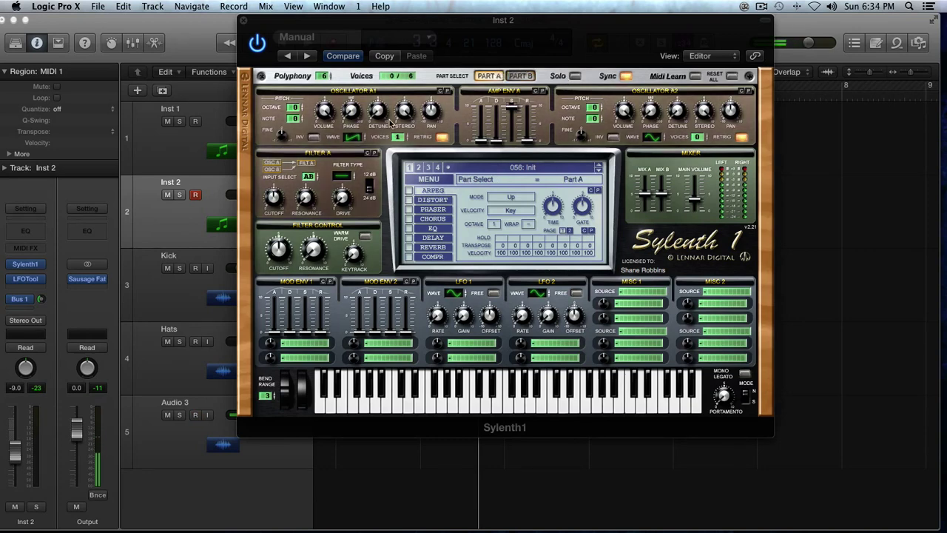
pyautogui.moveTo(296, 108); pyautogui.dragTo(295, 118)
pyautogui.moveTo(282, 135); pyautogui.dragTo(284, 139)
pyautogui.moveTo(357, 137); pyautogui.dragTo(358, 102)
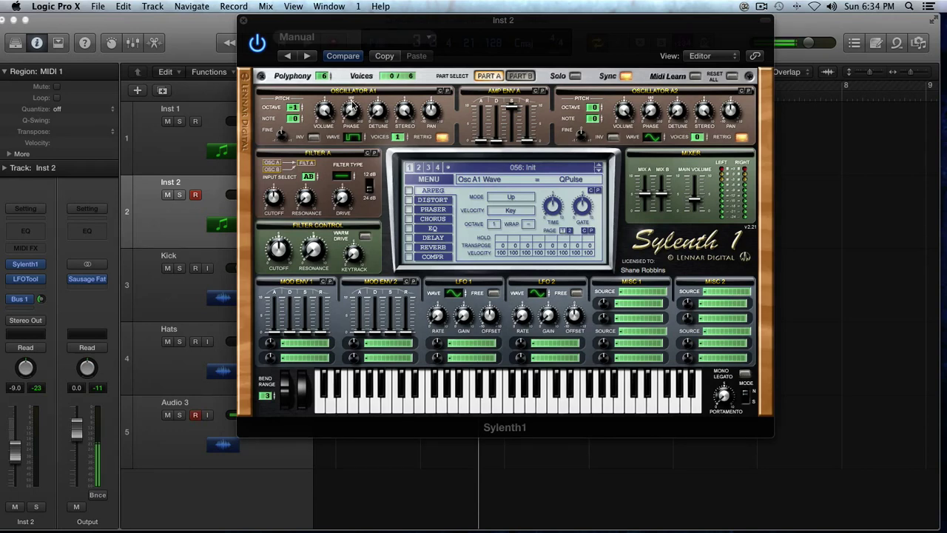
pyautogui.moveTo(353, 106); pyautogui.dragTo(349, 78)
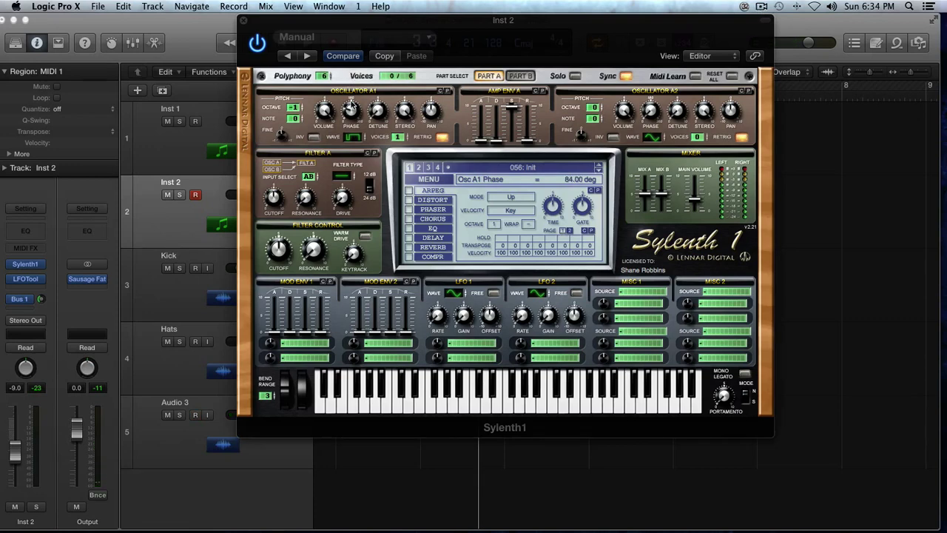
pyautogui.moveTo(350, 114); pyautogui.dragTo(350, 109)
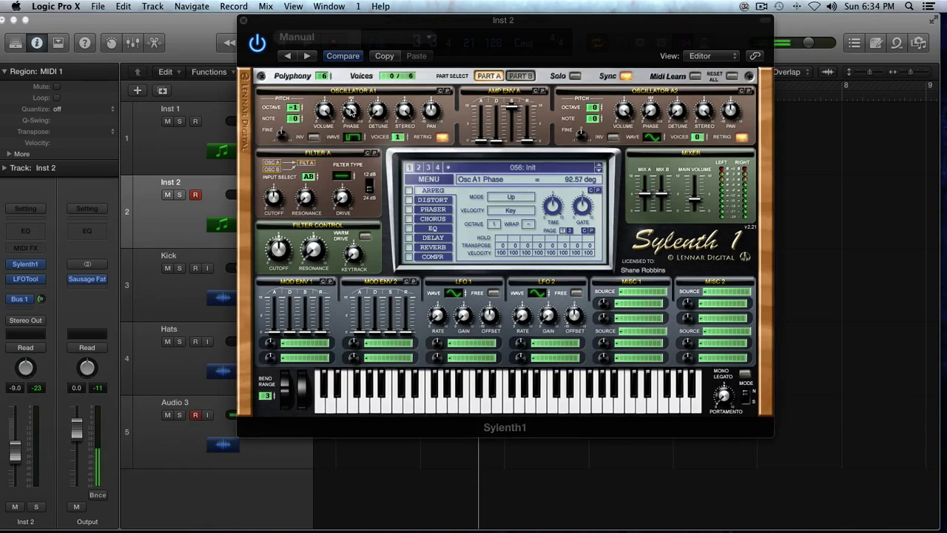
# Turn off oscillator A1's retrigger, give it 8 voices and a detune of 1.05, and set the main volume to 2.47
pyautogui.click(442, 136)
pyautogui.moveTo(404, 142); pyautogui.dragTo(396, 60)
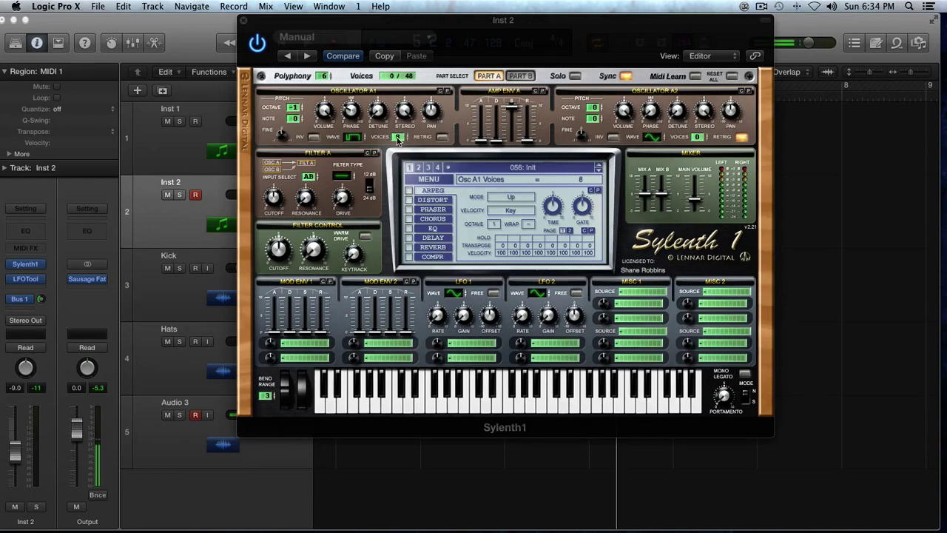
pyautogui.moveTo(379, 111); pyautogui.dragTo(379, 94)
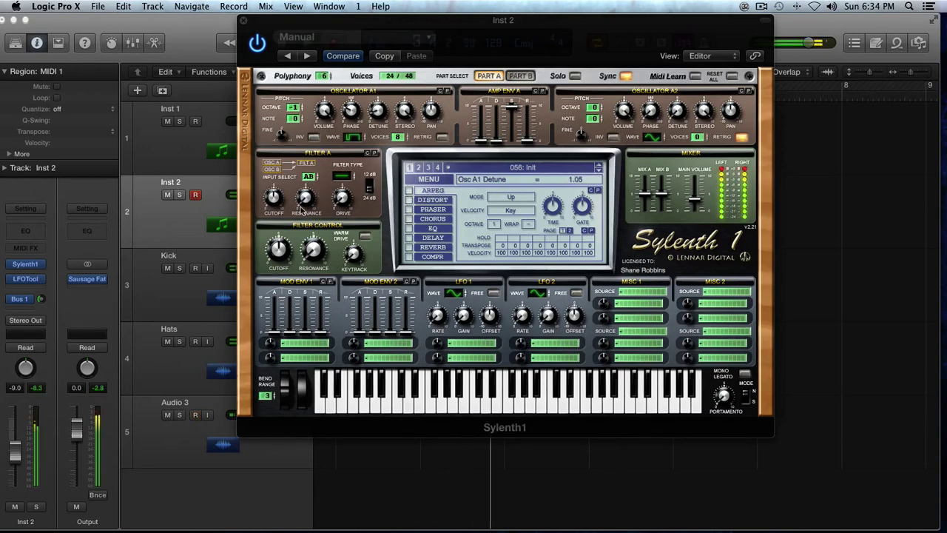
pyautogui.moveTo(695, 199); pyautogui.dragTo(695, 210)
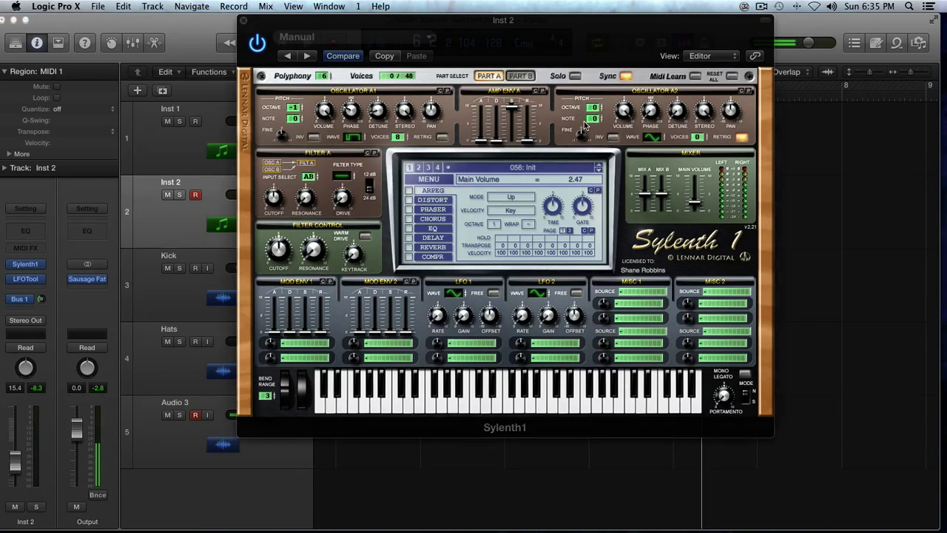
# Set up oscillator A2 with 8 voices, retrigger off and an HPulse wave, adjusting its phase and detune
pyautogui.moveTo(581, 127); pyautogui.dragTo(598, 130)
pyautogui.click(630, 113)
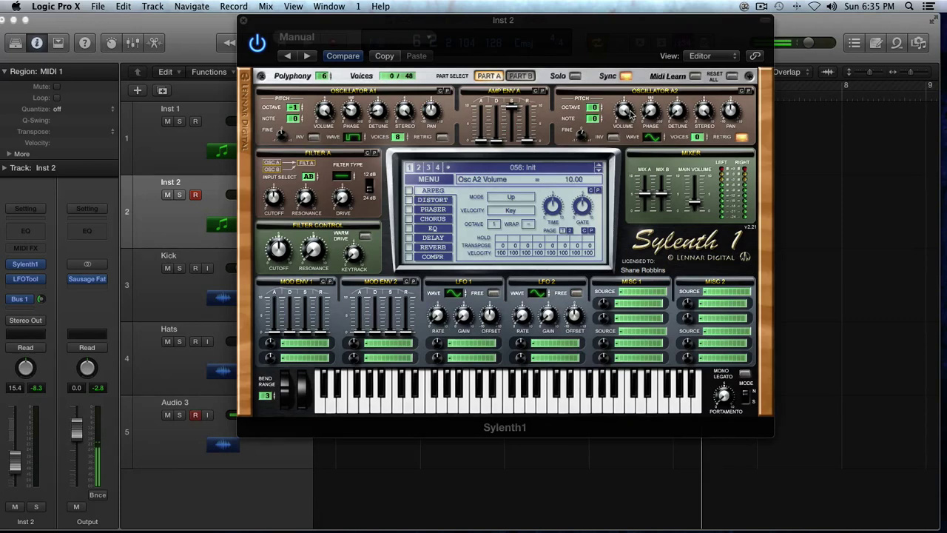
pyautogui.moveTo(648, 112); pyautogui.dragTo(644, 80)
pyautogui.moveTo(677, 108); pyautogui.dragTo(669, 63)
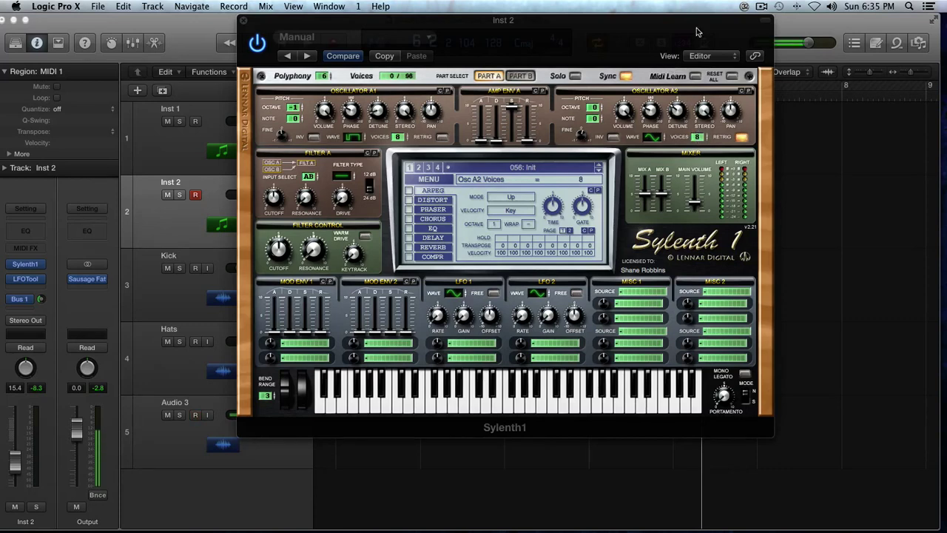
pyautogui.click(741, 137)
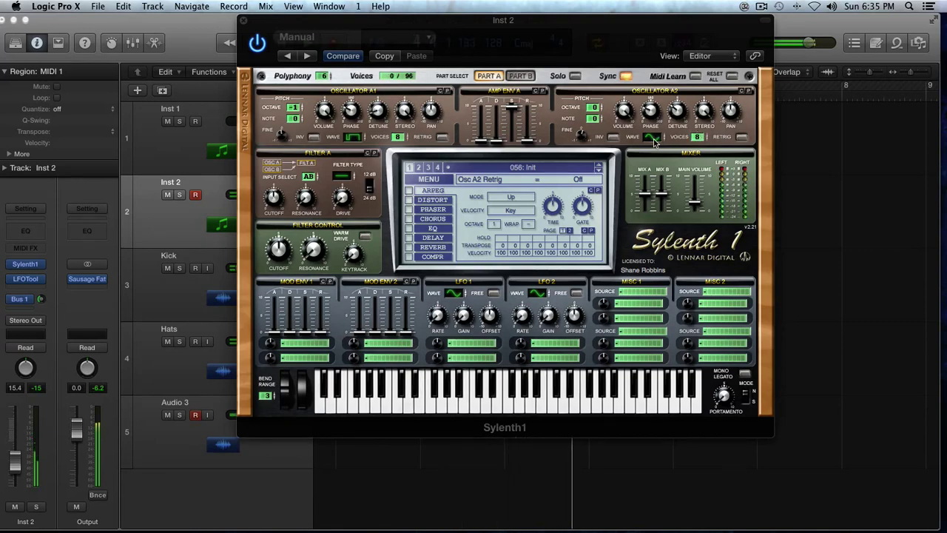
pyautogui.moveTo(654, 142)
pyautogui.mouseDown()
pyautogui.moveTo(654, 96)
pyautogui.moveTo(652, 146)
pyautogui.mouseUp()
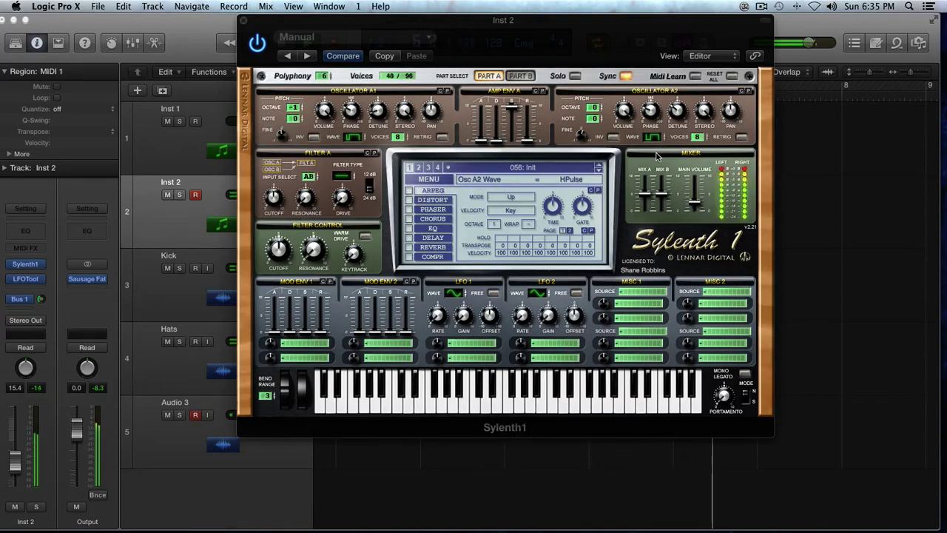
pyautogui.press('space')
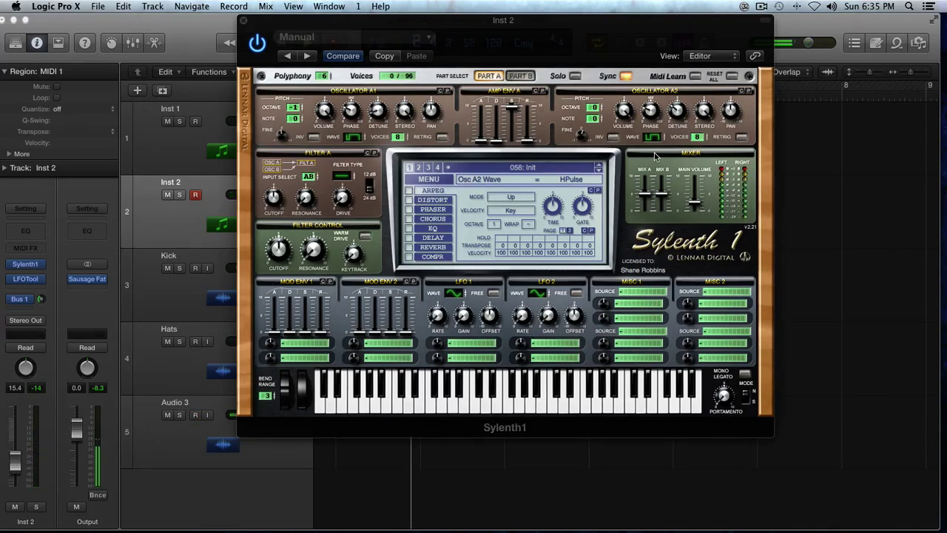
# Shape amp envelope A with decay 4.43, sustain 0.00 and release 2.63
pyautogui.moveTo(492, 142); pyautogui.dragTo(499, 95)
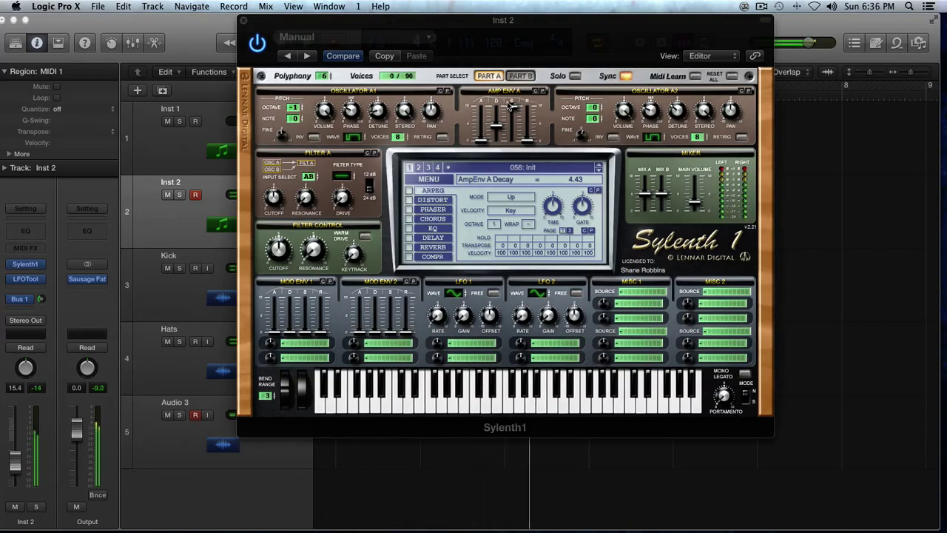
pyautogui.moveTo(510, 106); pyautogui.dragTo(512, 224)
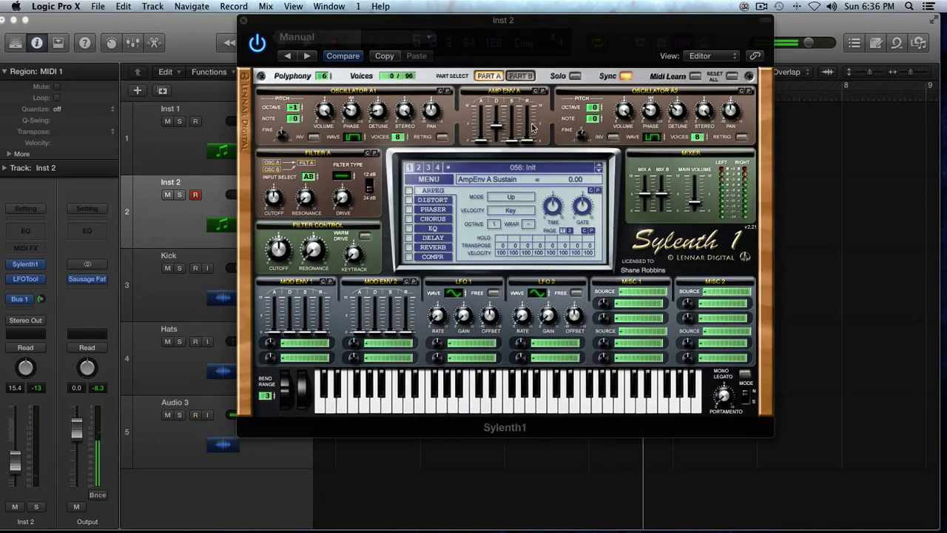
pyautogui.moveTo(528, 134); pyautogui.dragTo(529, 141)
pyautogui.moveTo(529, 140)
pyautogui.mouseDown()
pyautogui.moveTo(535, 119)
pyautogui.moveTo(527, 131)
pyautogui.mouseUp()
pyautogui.press('space')
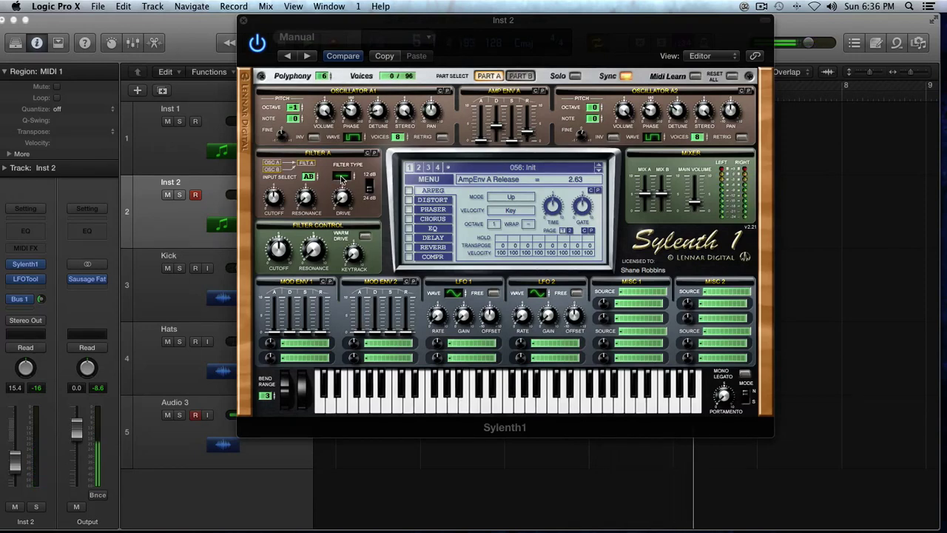
# Set Filter A to Lowpass with a 12 dB slope and adjust its cutoff
pyautogui.click(350, 176)
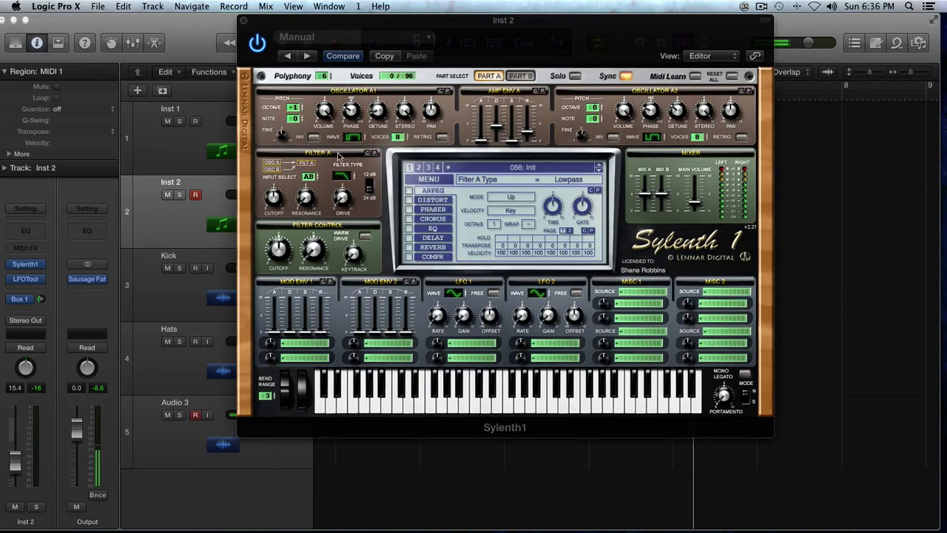
pyautogui.moveTo(275, 193); pyautogui.dragTo(278, 169)
pyautogui.click(372, 188)
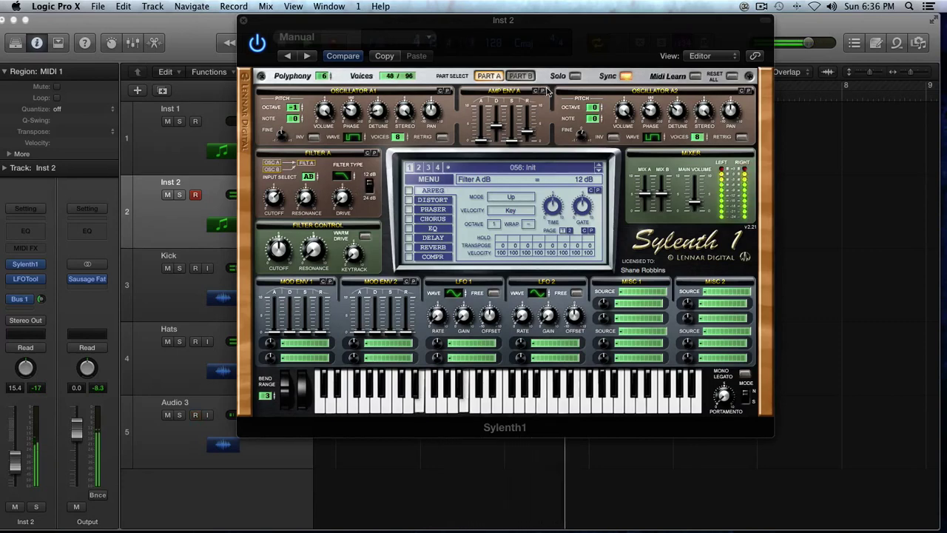
# Try the synth's Solo mode during playback and switch it back off
pyautogui.click(578, 77)
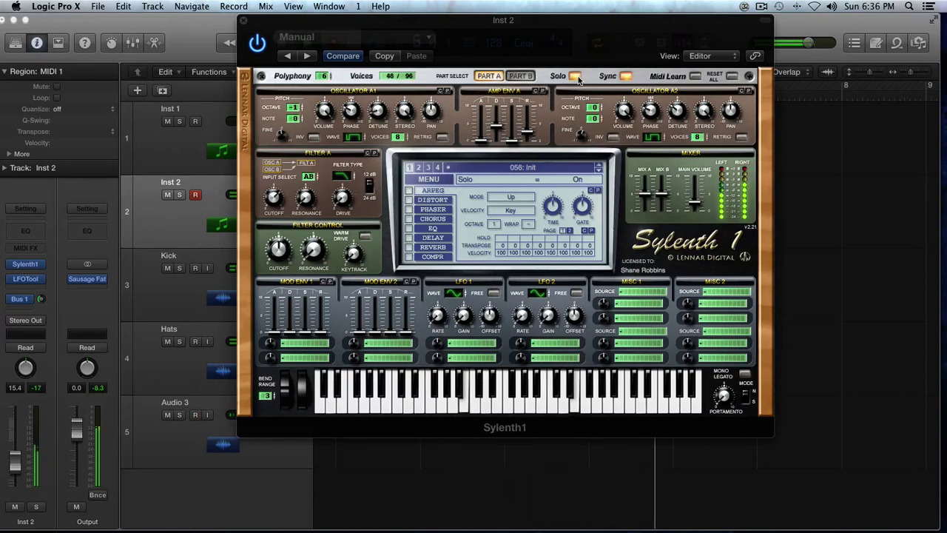
pyautogui.click(578, 77)
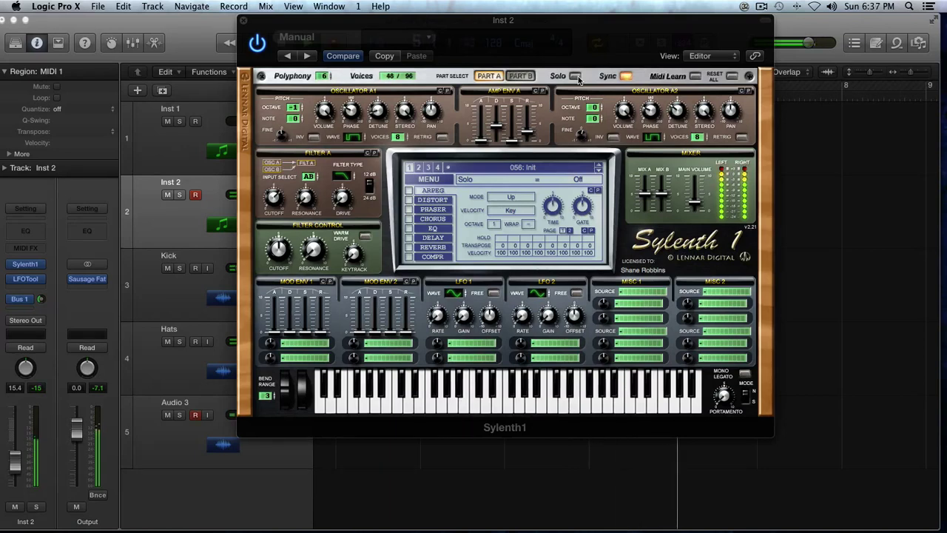
# Set up Part B's oscillator B1 with octave -1, retrigger off, phase about 86 degrees, 8 voices and detune 2.57
pyautogui.click(527, 77)
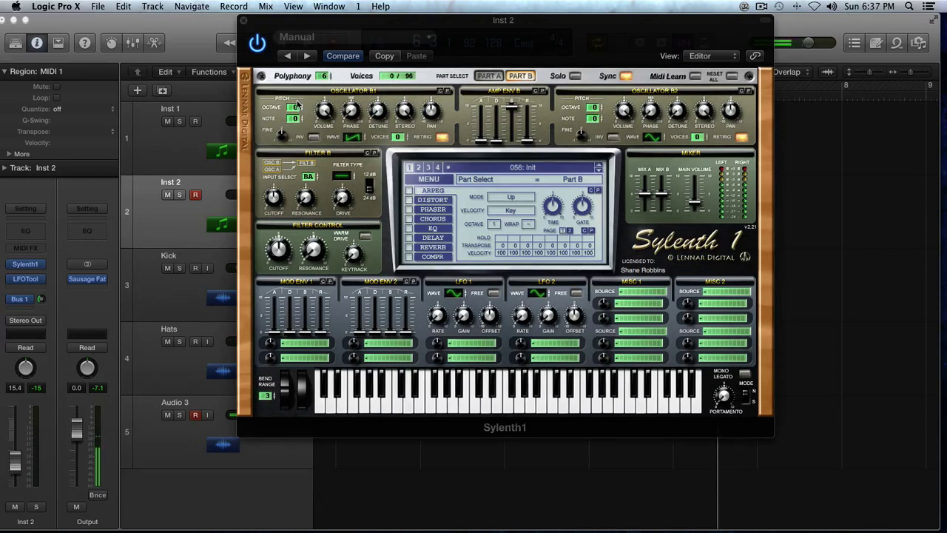
pyautogui.moveTo(297, 107); pyautogui.dragTo(296, 116)
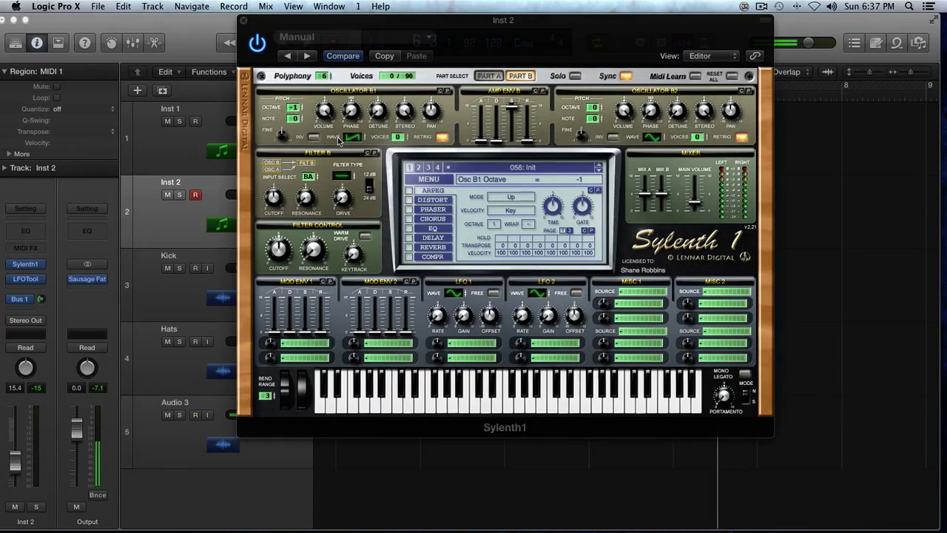
pyautogui.click(442, 139)
pyautogui.moveTo(282, 135); pyautogui.dragTo(282, 143)
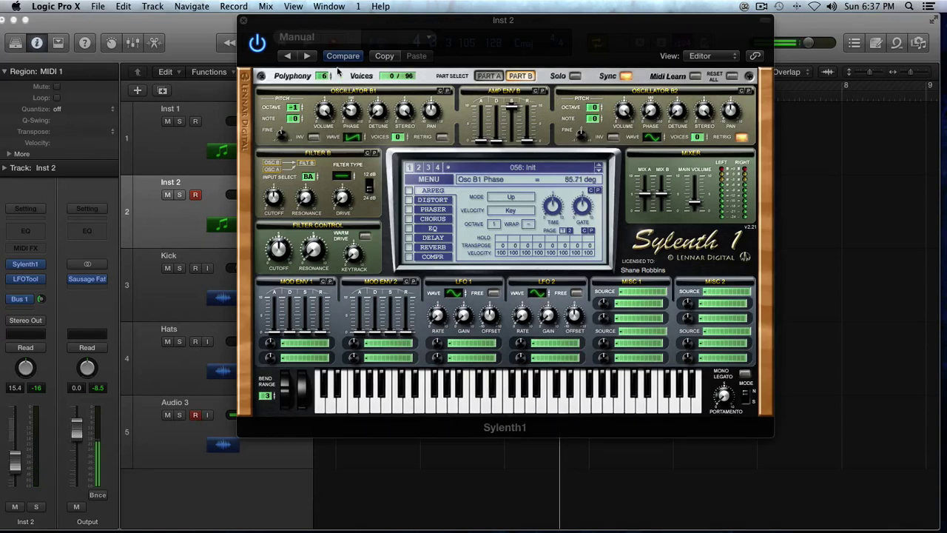
pyautogui.moveTo(337, 68); pyautogui.dragTo(337, 70)
pyautogui.moveTo(648, 111); pyautogui.dragTo(647, 90)
pyautogui.moveTo(398, 136); pyautogui.dragTo(401, 28)
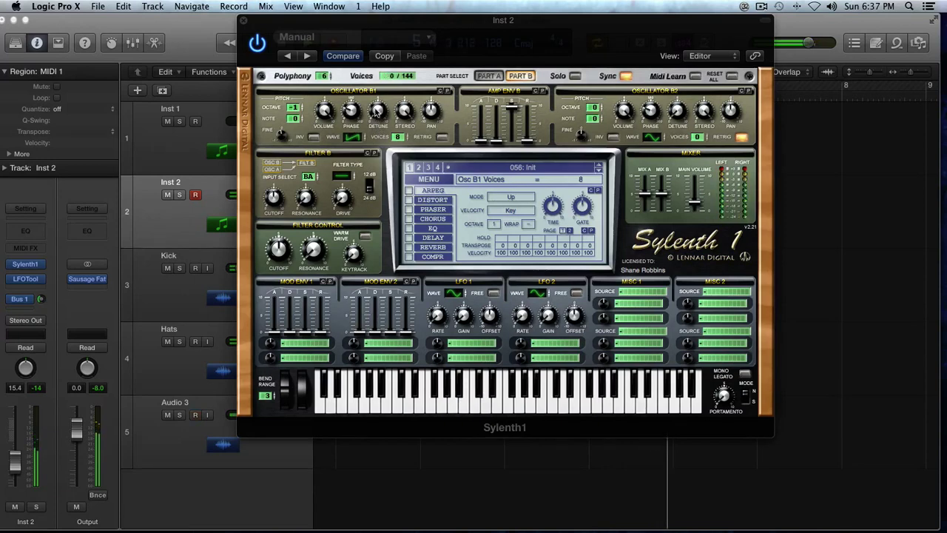
pyautogui.moveTo(377, 111); pyautogui.dragTo(366, 74)
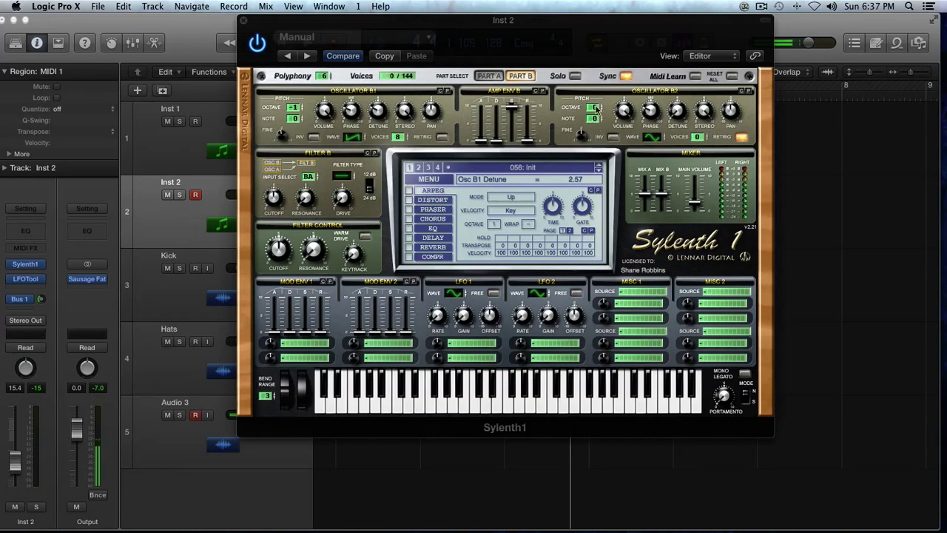
# Set oscillator B2 to octave +1 with a saw wave, 8 voices, retrigger off and detune 5.81, and audition it
pyautogui.moveTo(596, 108); pyautogui.dragTo(597, 102)
pyautogui.click(654, 137)
pyautogui.click(741, 137)
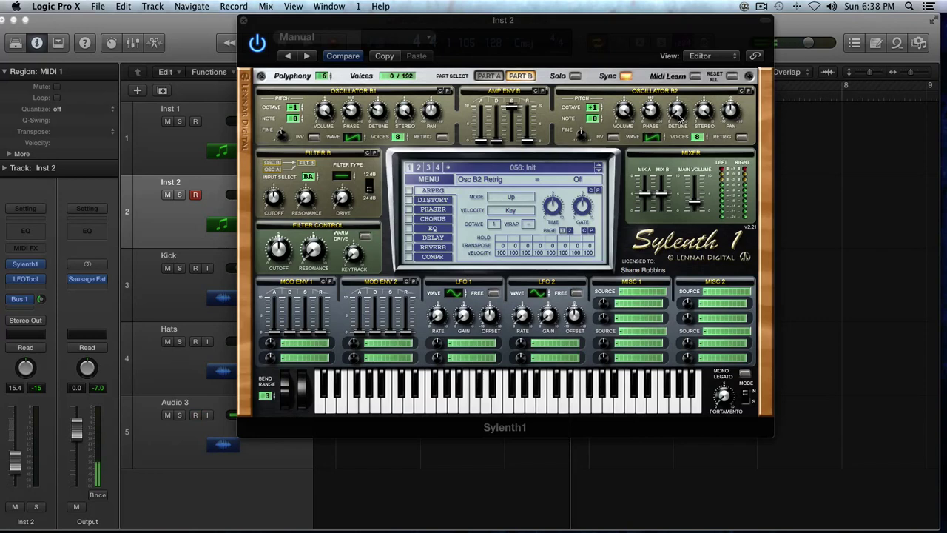
pyautogui.moveTo(678, 113); pyautogui.dragTo(668, 34)
pyautogui.moveTo(666, 34); pyautogui.dragTo(667, 35)
pyautogui.press('space')
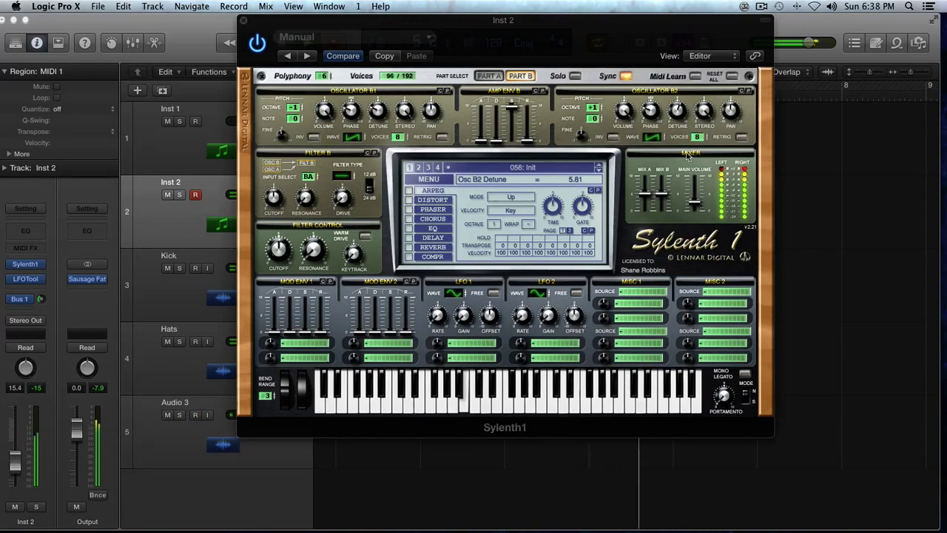
pyautogui.press('space')
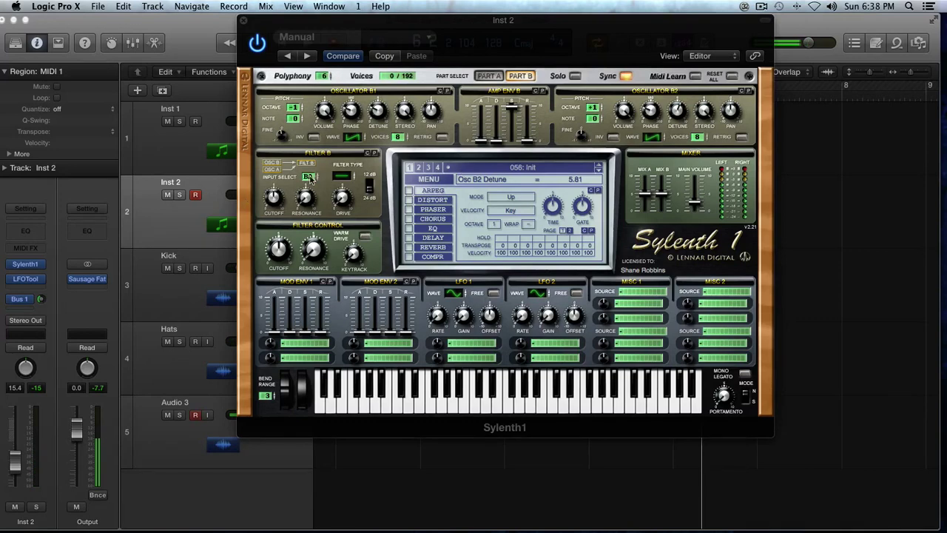
# Set Filter B to Highpass with its cutoff at 19.91 Hz
pyautogui.click(493, 76)
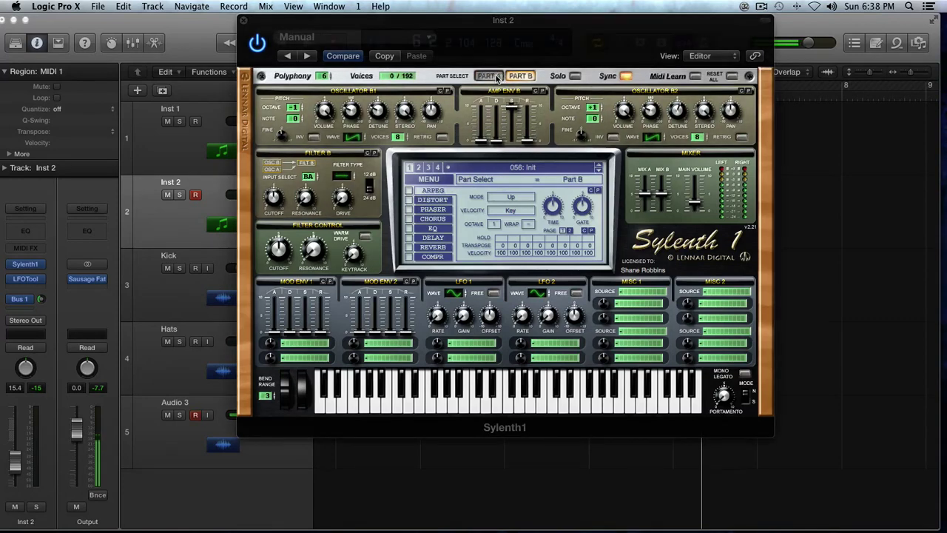
pyautogui.click(521, 76)
pyautogui.moveTo(343, 173); pyautogui.dragTo(348, 135)
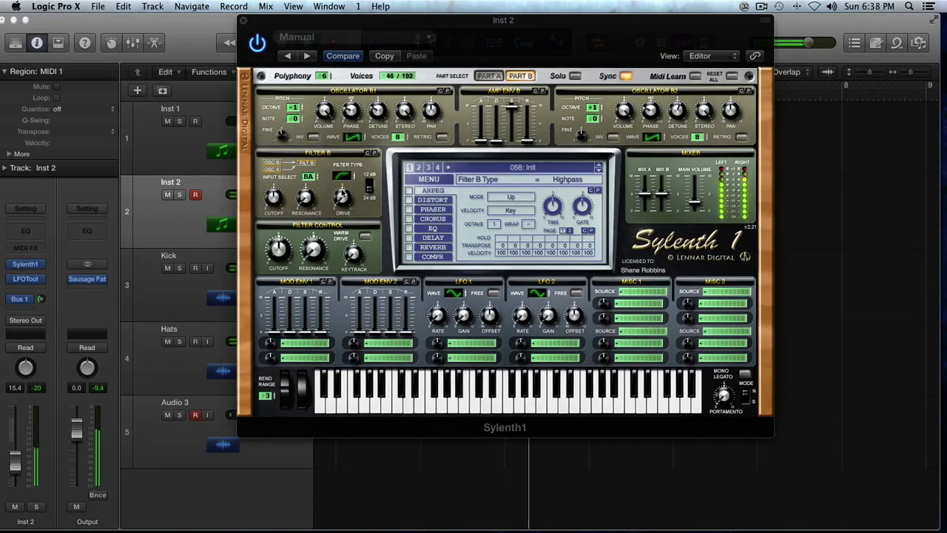
pyautogui.moveTo(274, 196); pyautogui.dragTo(275, 202)
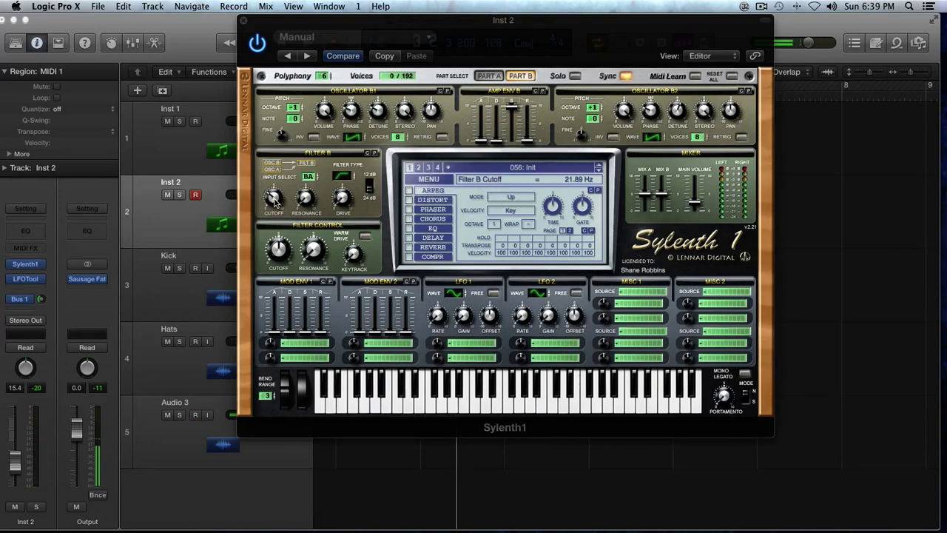
pyautogui.moveTo(274, 199); pyautogui.dragTo(274, 200)
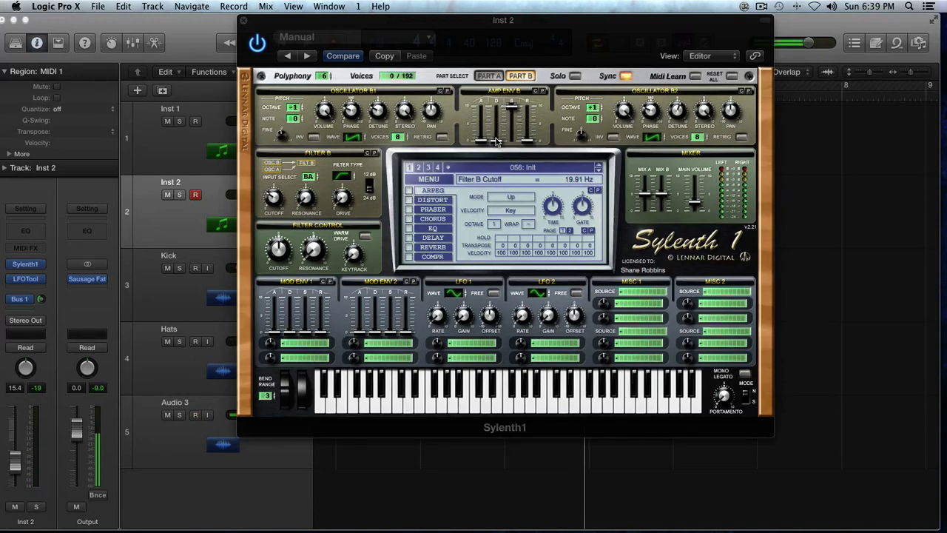
# Copy the Part A amp envelope settings into Part B's amp envelope
pyautogui.moveTo(497, 139); pyautogui.dragTo(497, 98)
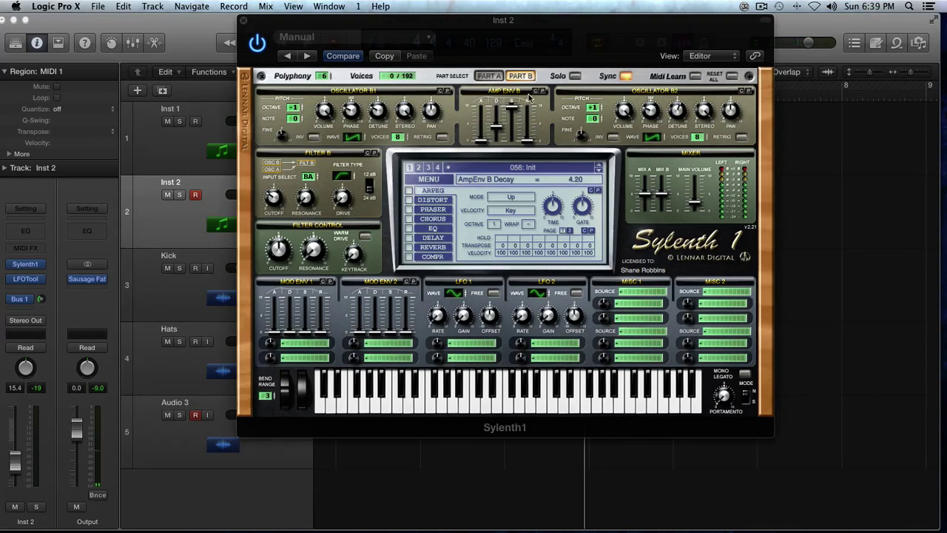
pyautogui.click(489, 76)
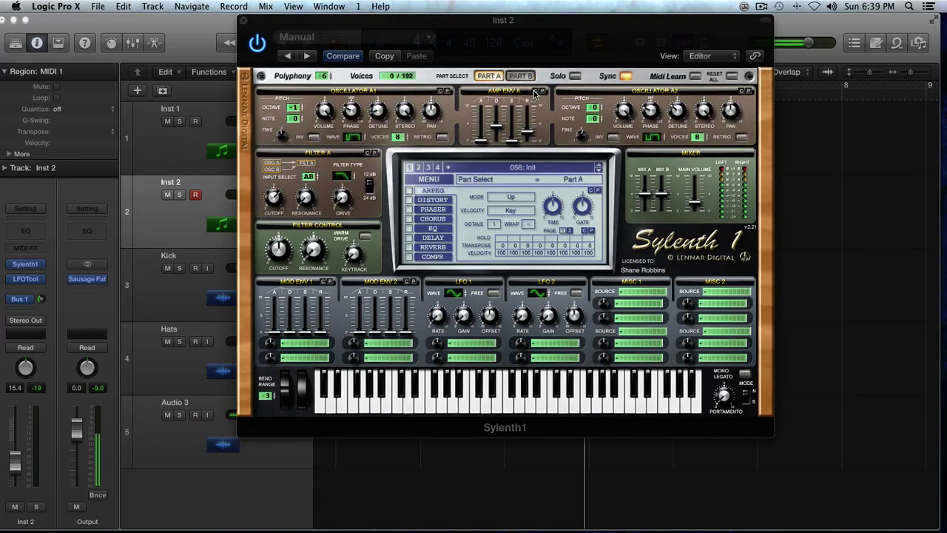
pyautogui.click(522, 76)
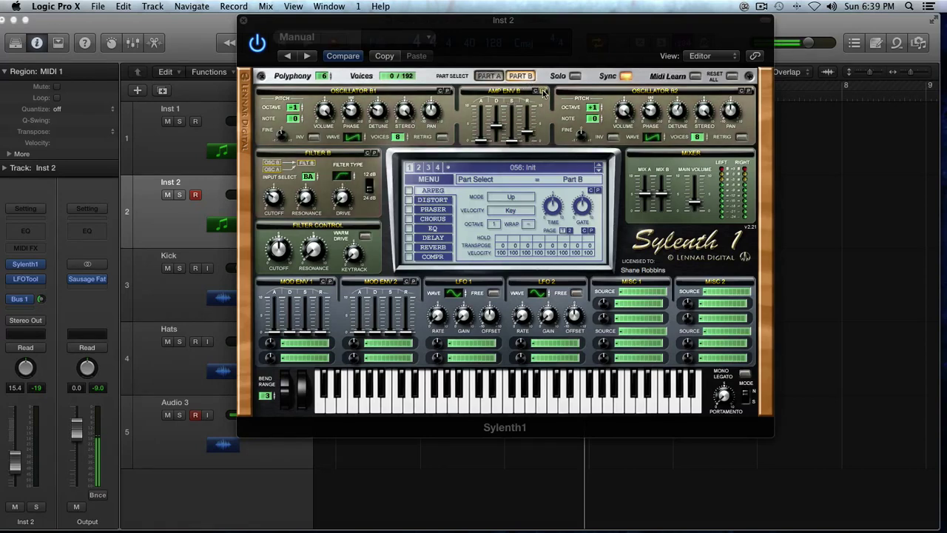
# Raise amp envelope B's decay slightly and set its sustain to 2.41 and release to 4.41 during playback
pyautogui.click(497, 128)
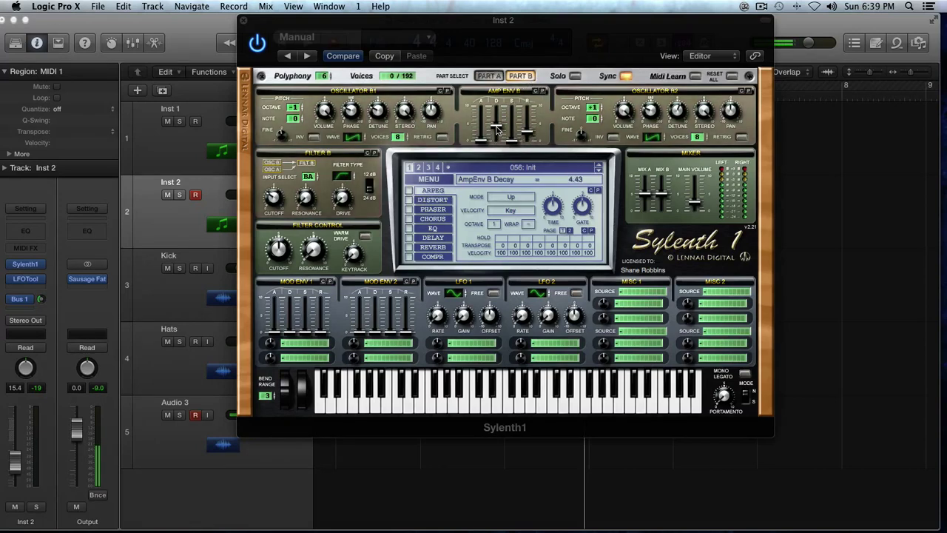
pyautogui.moveTo(496, 127); pyautogui.dragTo(495, 124)
pyautogui.moveTo(511, 143); pyautogui.dragTo(509, 123)
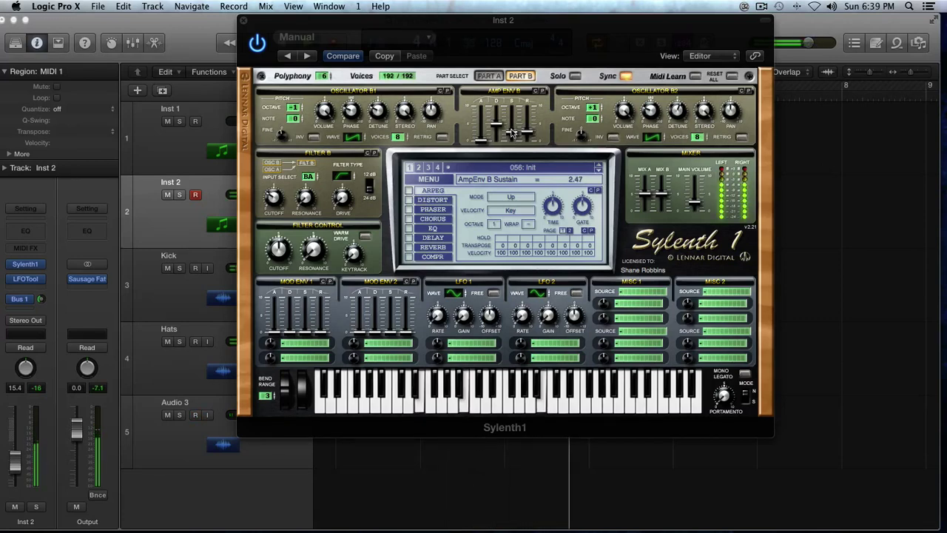
pyautogui.moveTo(510, 136); pyautogui.dragTo(511, 133)
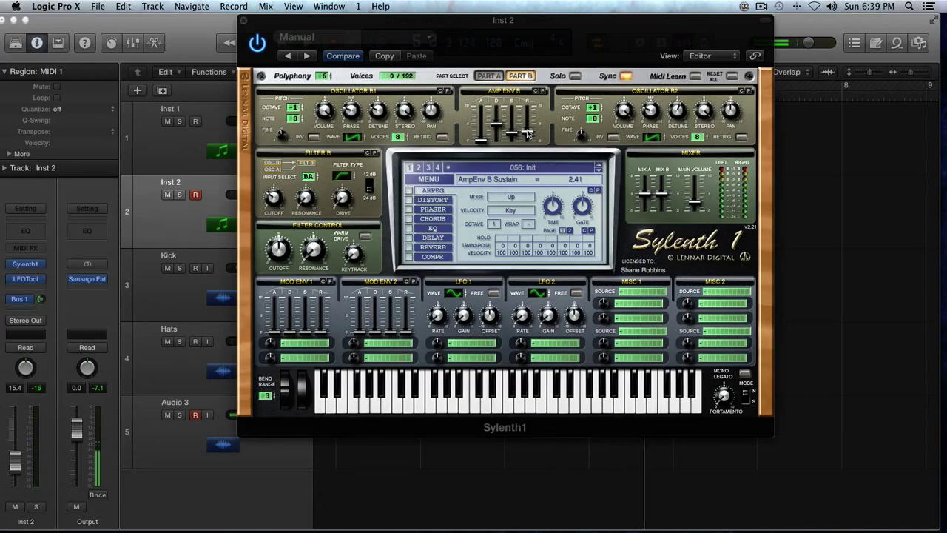
pyautogui.moveTo(528, 133); pyautogui.dragTo(526, 117)
pyautogui.moveTo(525, 116); pyautogui.dragTo(528, 125)
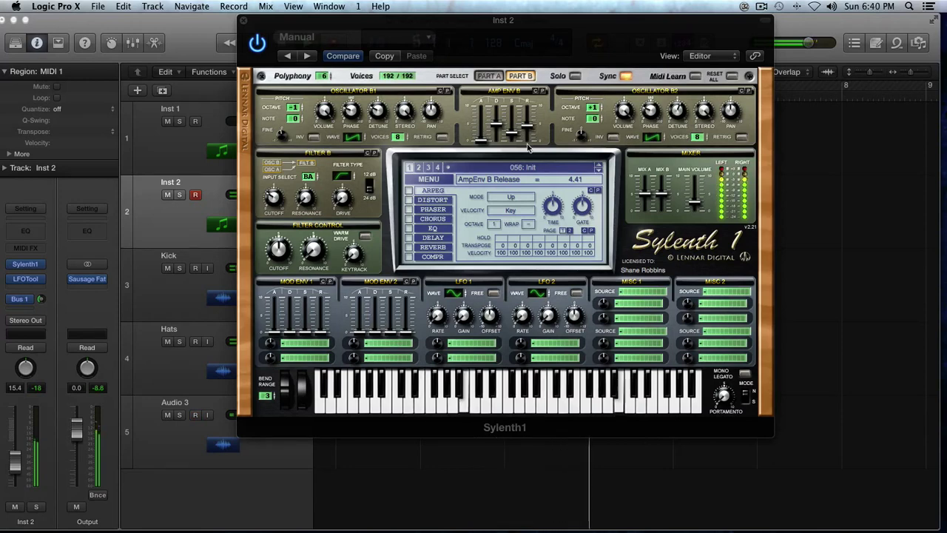
pyautogui.press('space')
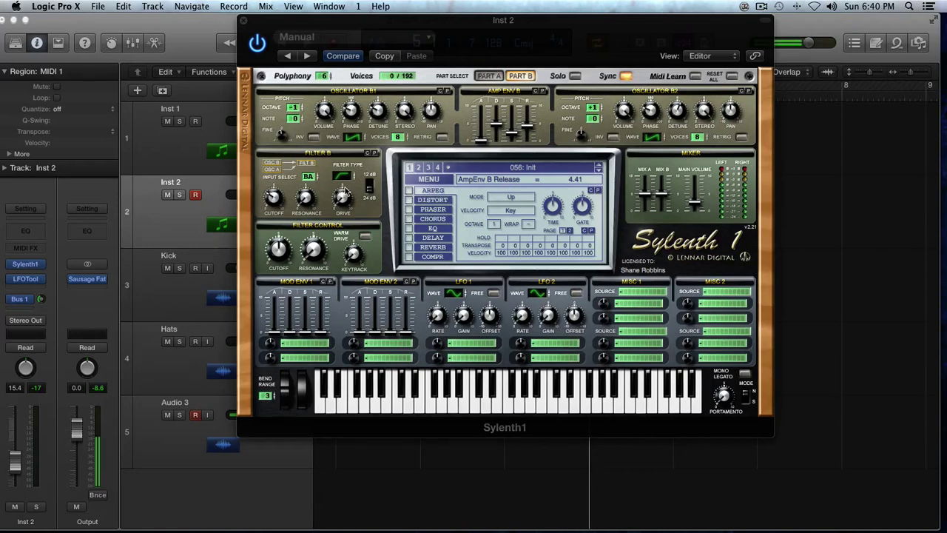
# Turn on Warm Drive in the filter control and enable OverDrive distortion, adjusting its amount and setting dry/wet to 100%
pyautogui.click(273, 252)
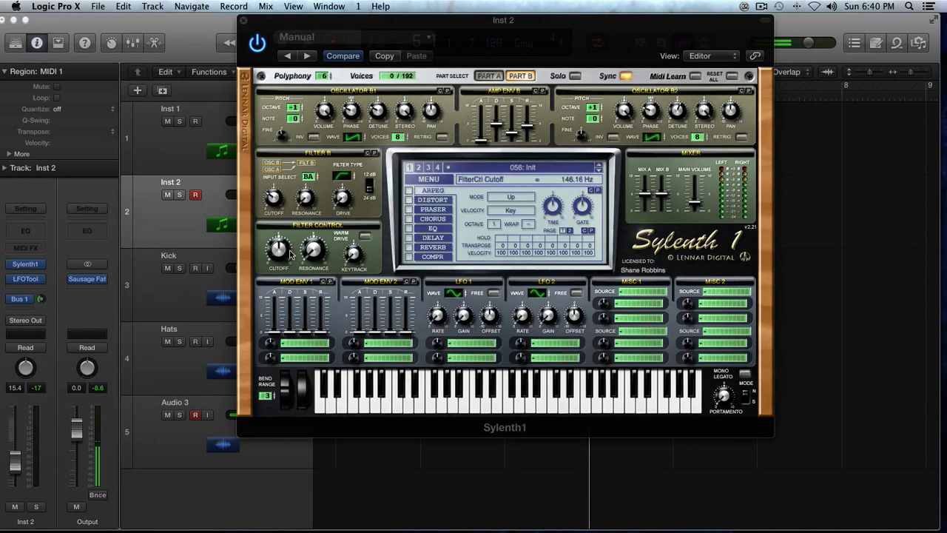
pyautogui.click(365, 237)
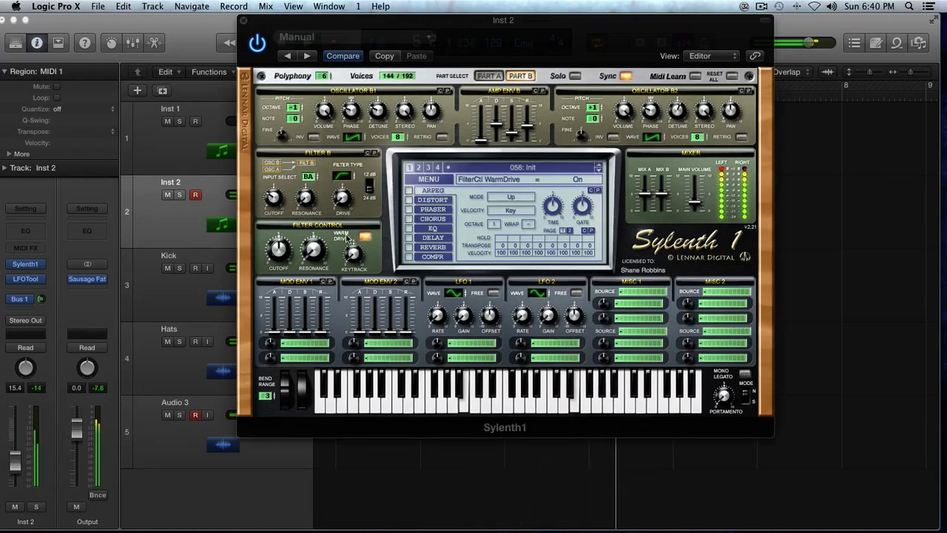
pyautogui.click(434, 201)
pyautogui.click(409, 201)
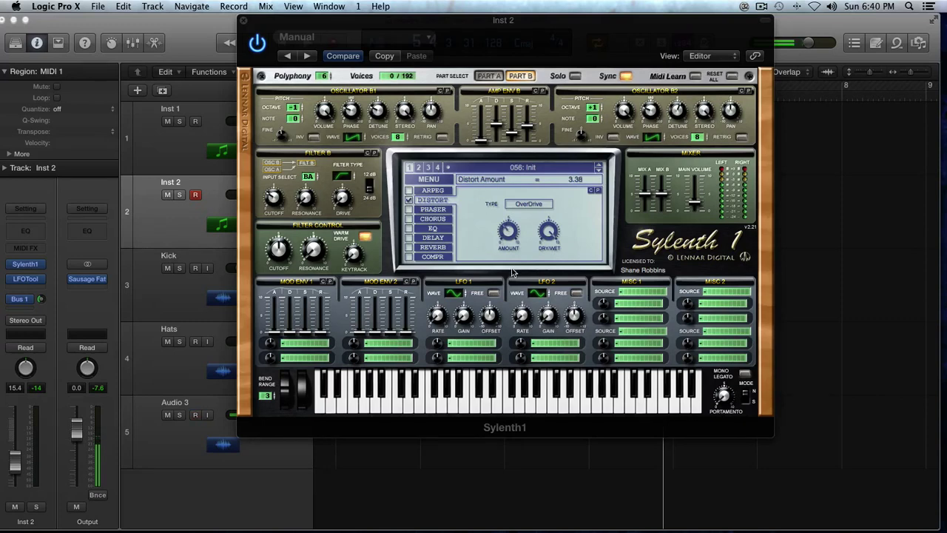
pyautogui.moveTo(508, 235); pyautogui.dragTo(506, 250)
pyautogui.moveTo(547, 249); pyautogui.dragTo(548, 225)
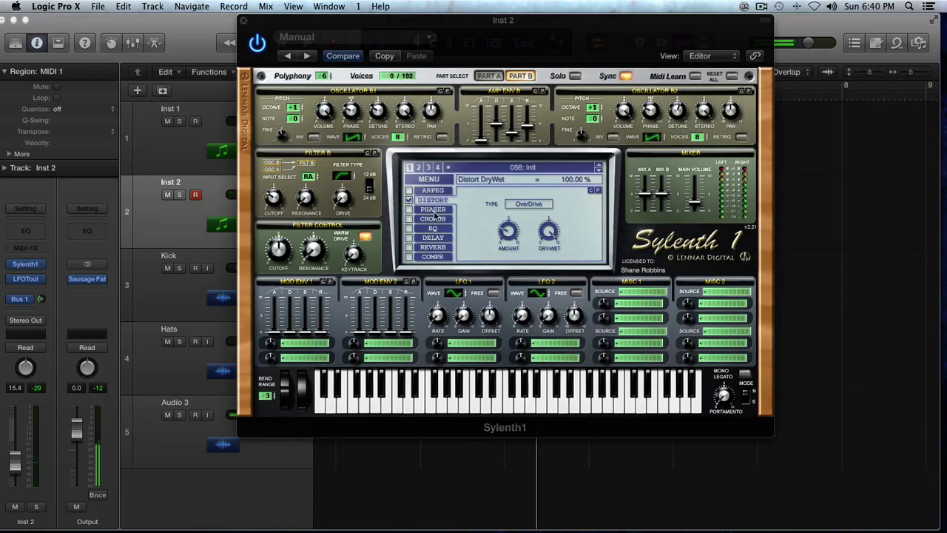
# Enable the EQ in 2-pole mode with bass at 5.43 dB and bass frequency at 52.86 Hz
pyautogui.click(433, 228)
pyautogui.click(409, 229)
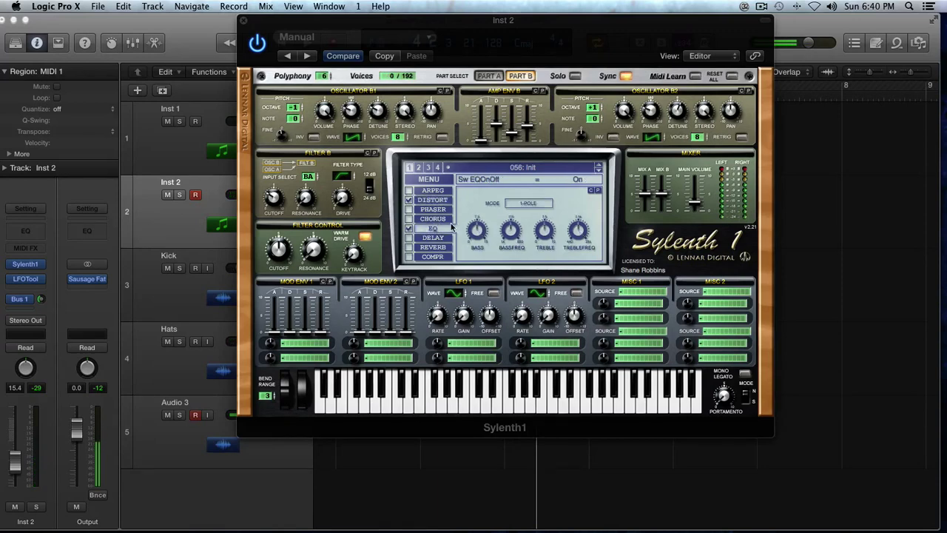
pyautogui.click(537, 205)
pyautogui.moveTo(484, 224); pyautogui.dragTo(480, 244)
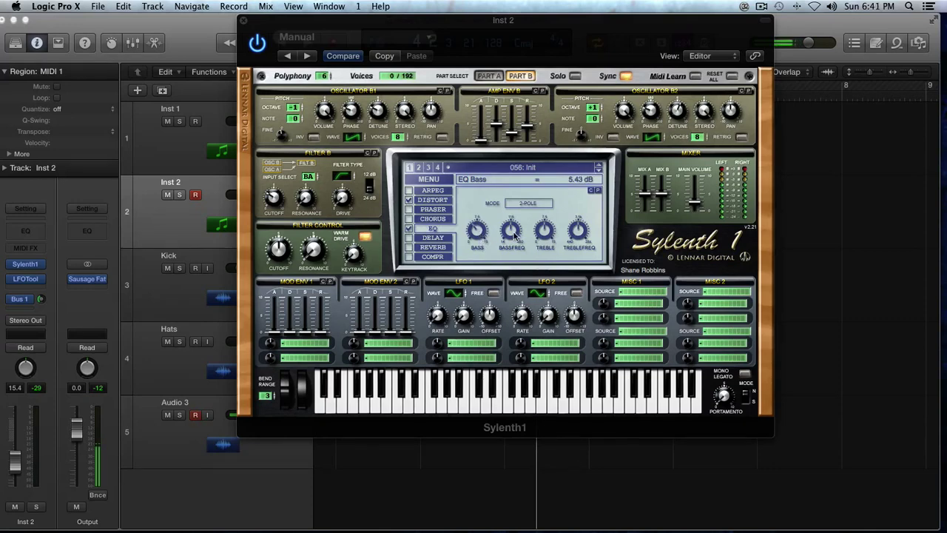
pyautogui.moveTo(516, 235); pyautogui.dragTo(508, 258)
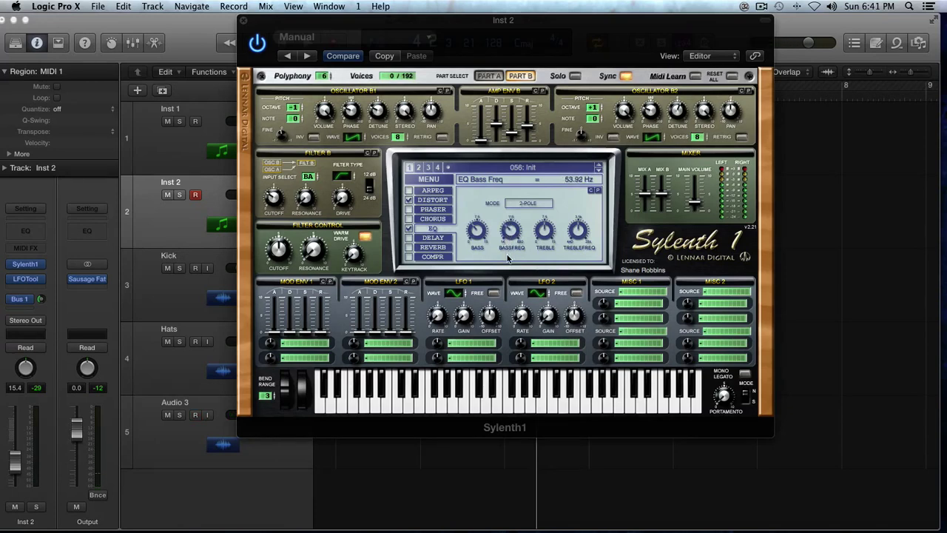
pyautogui.press('space')
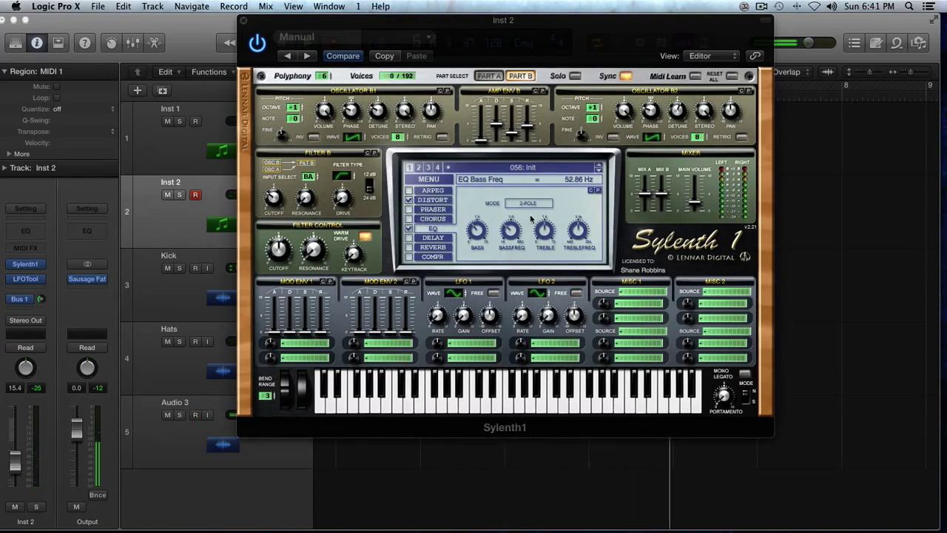
# Set the EQ treble to 2.00 dB and the treble frequency to 1982.06 Hz
pyautogui.moveTo(546, 231); pyautogui.dragTo(546, 277)
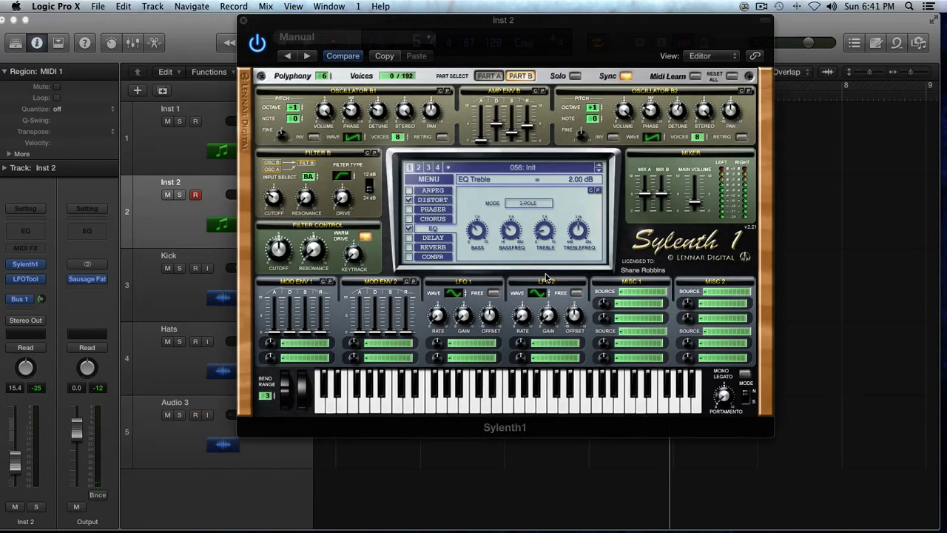
pyautogui.press('space')
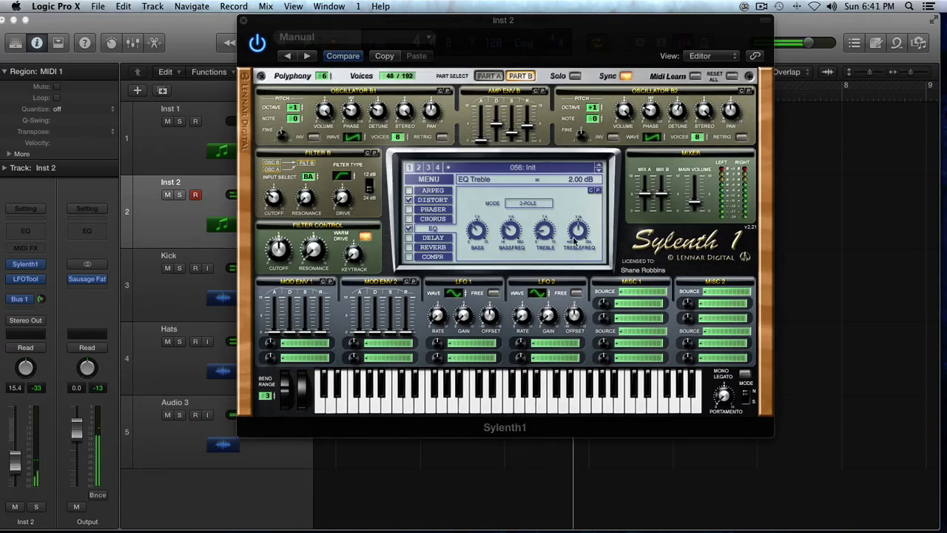
pyautogui.moveTo(574, 238); pyautogui.dragTo(576, 255)
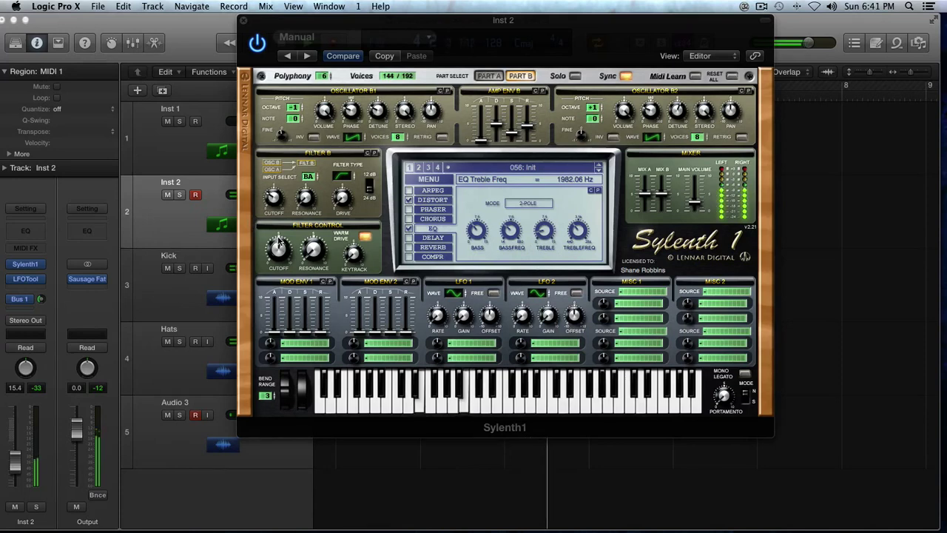
# Try Filter B's cutoff at 21.89 Hz during playback and set it back to 19.91 Hz
pyautogui.moveTo(271, 201)
pyautogui.mouseDown()
pyautogui.moveTo(269, 180)
pyautogui.moveTo(270, 196)
pyautogui.mouseUp()
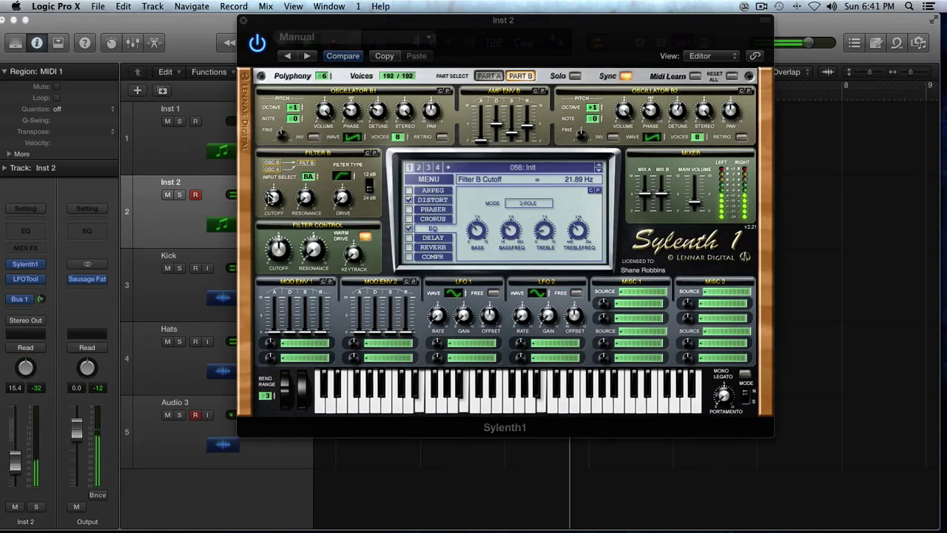
pyautogui.moveTo(268, 197); pyautogui.dragTo(272, 207)
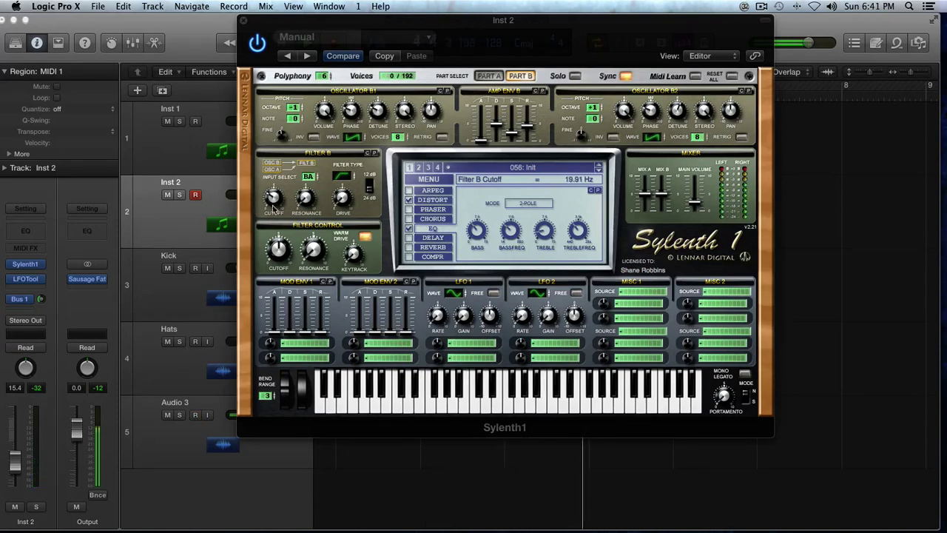
# Turn on the delay effect and set both the left and right delay times to 1/8
pyautogui.click(415, 237)
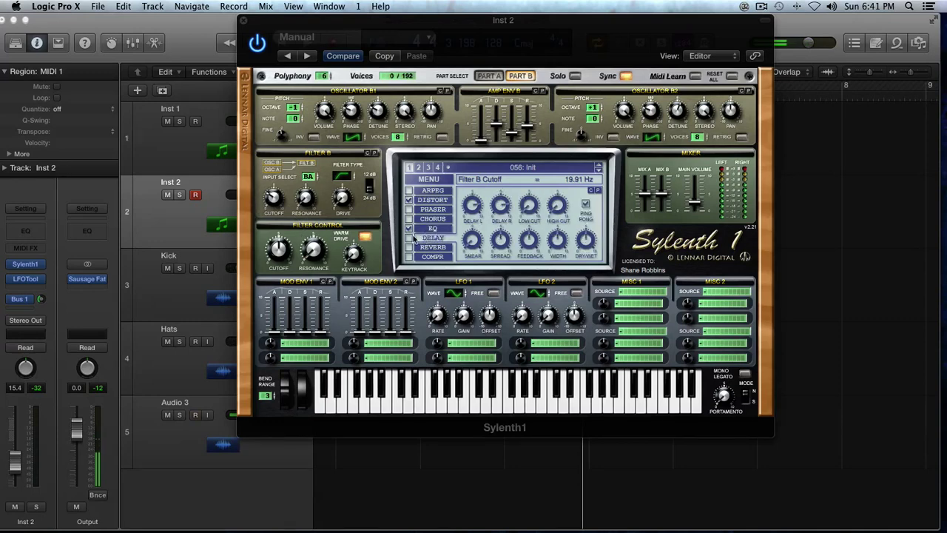
pyautogui.click(410, 237)
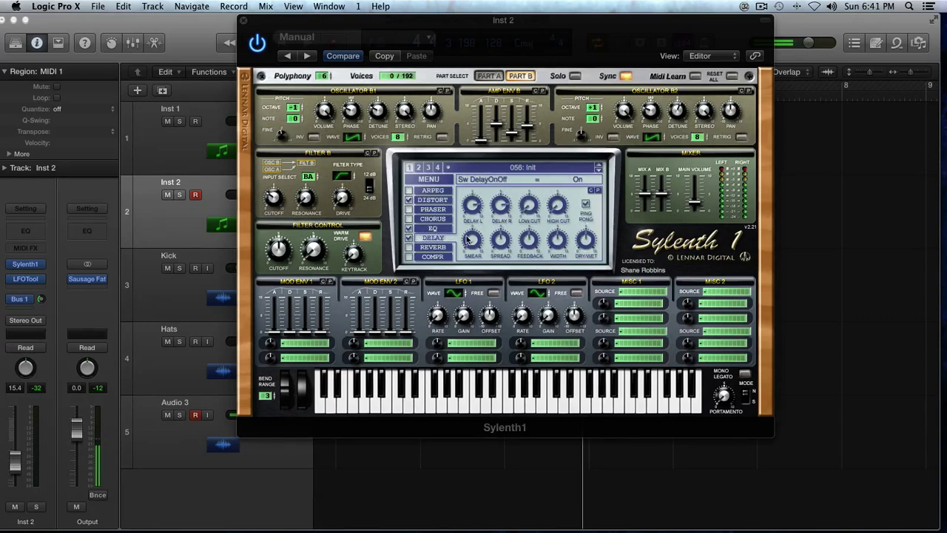
pyautogui.click(586, 236)
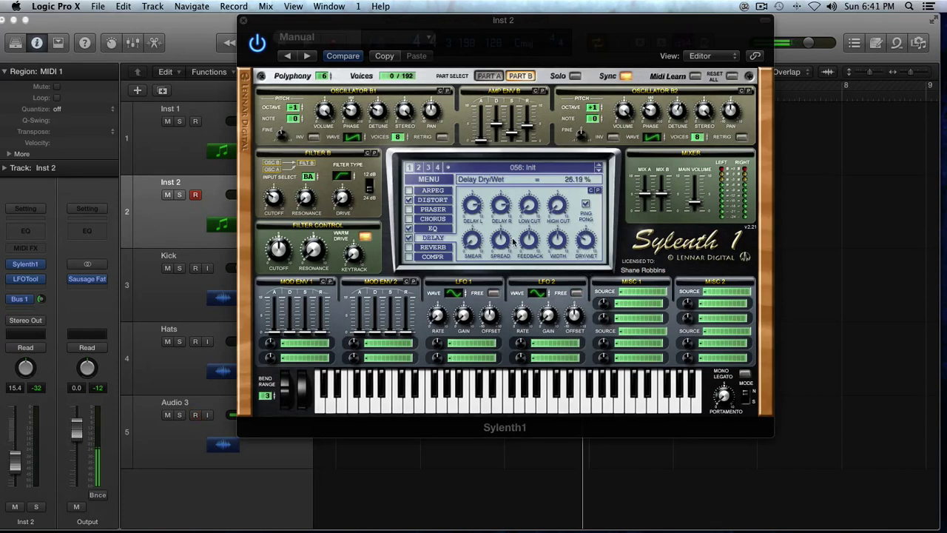
pyautogui.click(472, 209)
pyautogui.moveTo(478, 230); pyautogui.dragTo(479, 233)
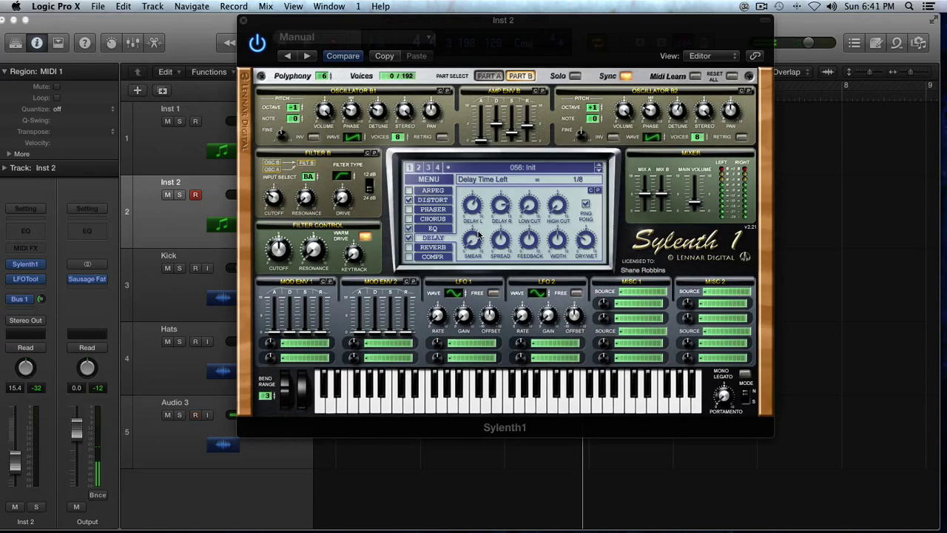
pyautogui.moveTo(502, 215); pyautogui.dragTo(500, 237)
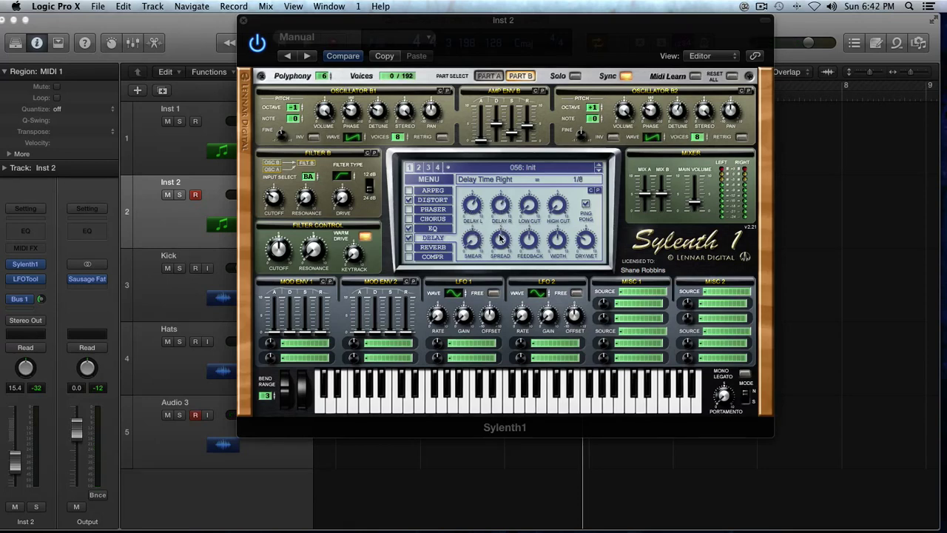
# Adjust the delay's low cut while auditioning the loop, turn off Ping Pong and raise the smear to near maximum
pyautogui.press('space')
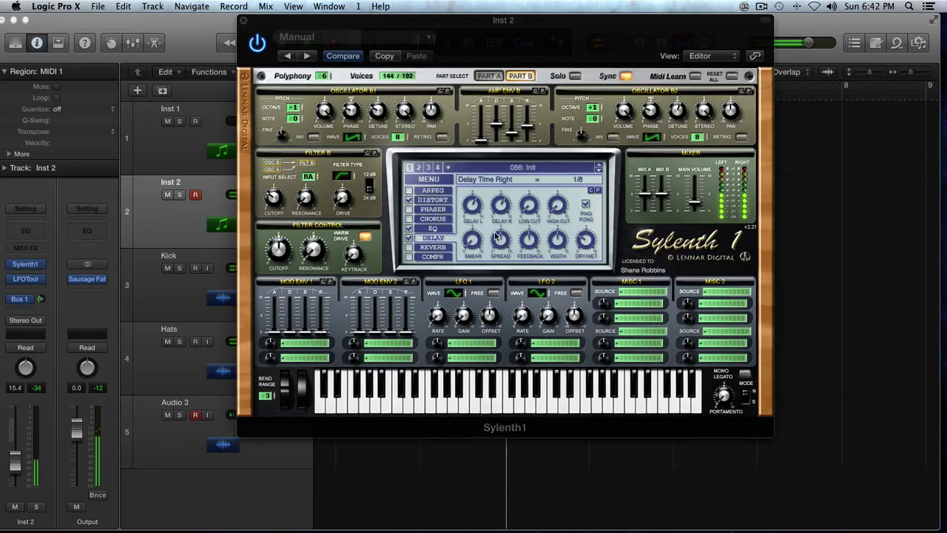
pyautogui.moveTo(523, 203); pyautogui.dragTo(523, 188)
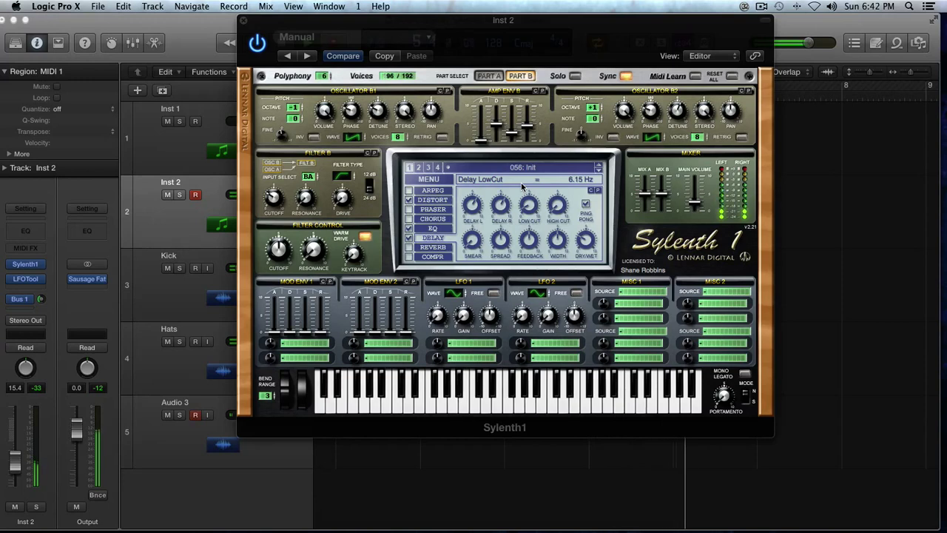
pyautogui.press('space')
pyautogui.moveTo(527, 203); pyautogui.dragTo(554, 217)
pyautogui.press('space')
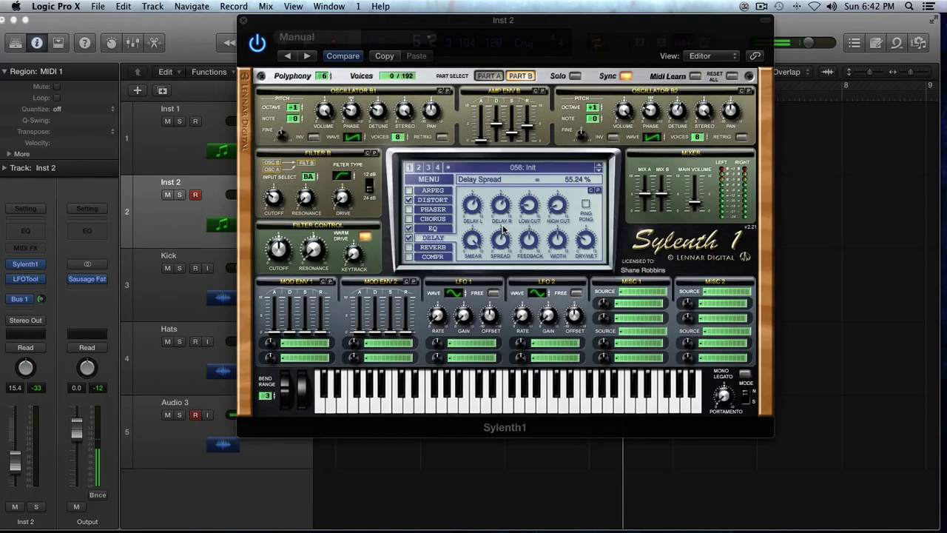
# Set the delay spread to 58.57%, lower its feedback, and set the dry/wet to 32.36%
pyautogui.moveTo(502, 235); pyautogui.dragTo(504, 233)
pyautogui.moveTo(503, 236); pyautogui.dragTo(507, 235)
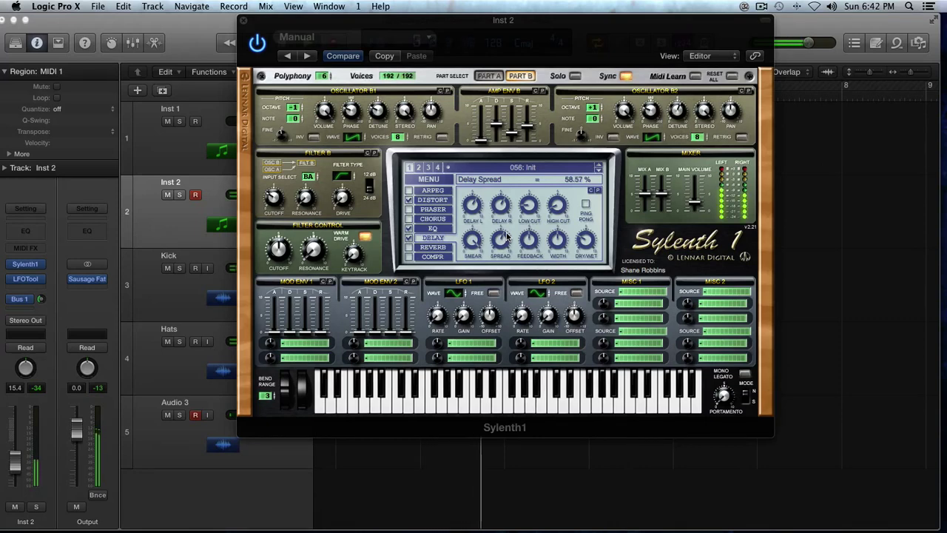
pyautogui.moveTo(526, 237); pyautogui.dragTo(527, 258)
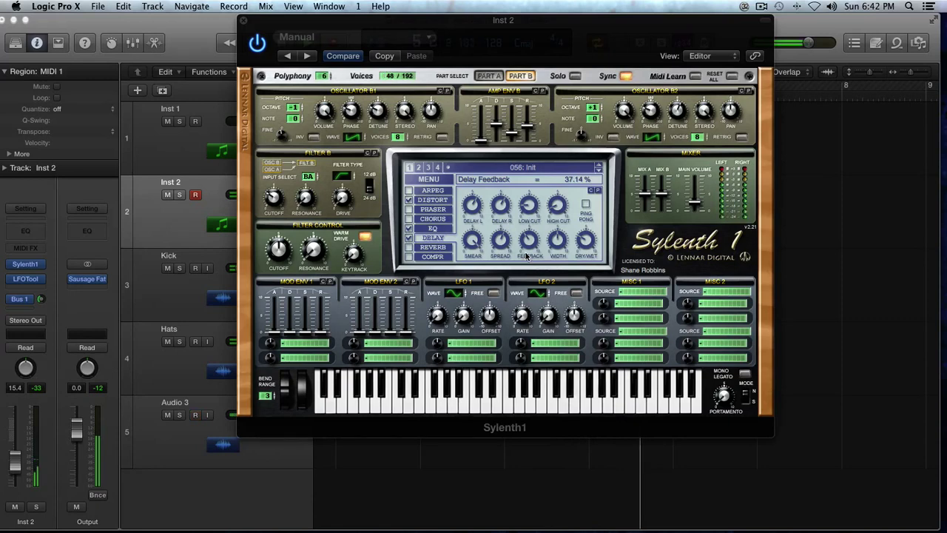
pyautogui.moveTo(527, 241); pyautogui.dragTo(526, 257)
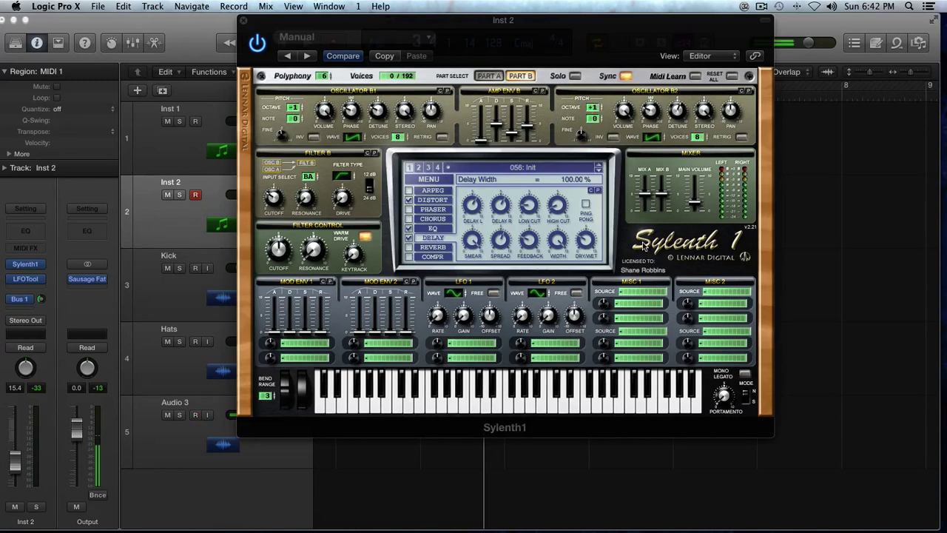
pyautogui.click(588, 242)
pyautogui.moveTo(588, 242); pyautogui.dragTo(586, 235)
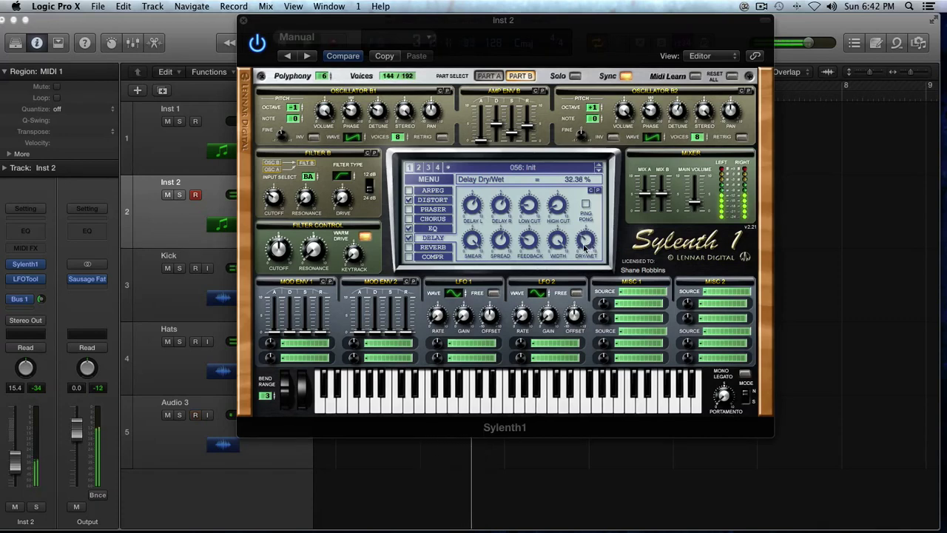
# Turn on the reverb with size at 2.02 and dry/wet at 37.62%, adjusting the mix during playback
pyautogui.click(431, 247)
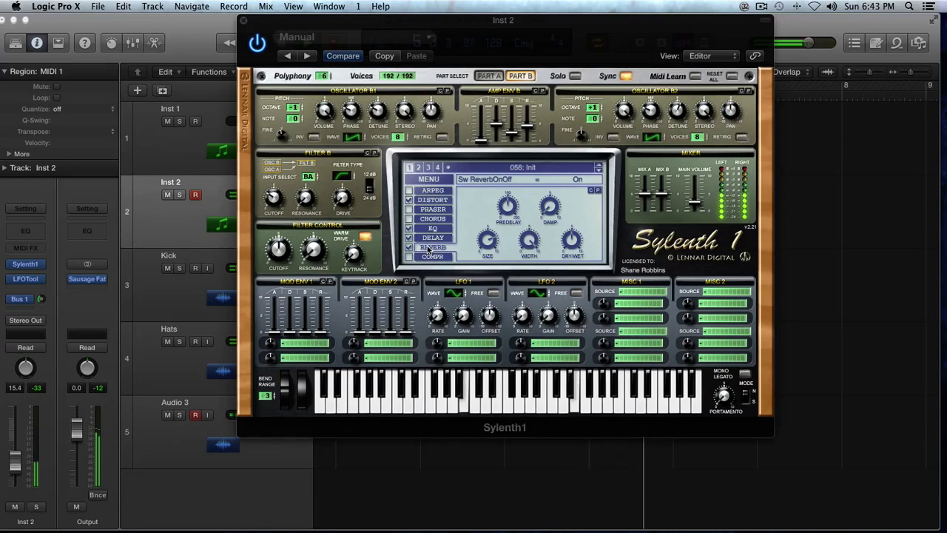
pyautogui.click(484, 241)
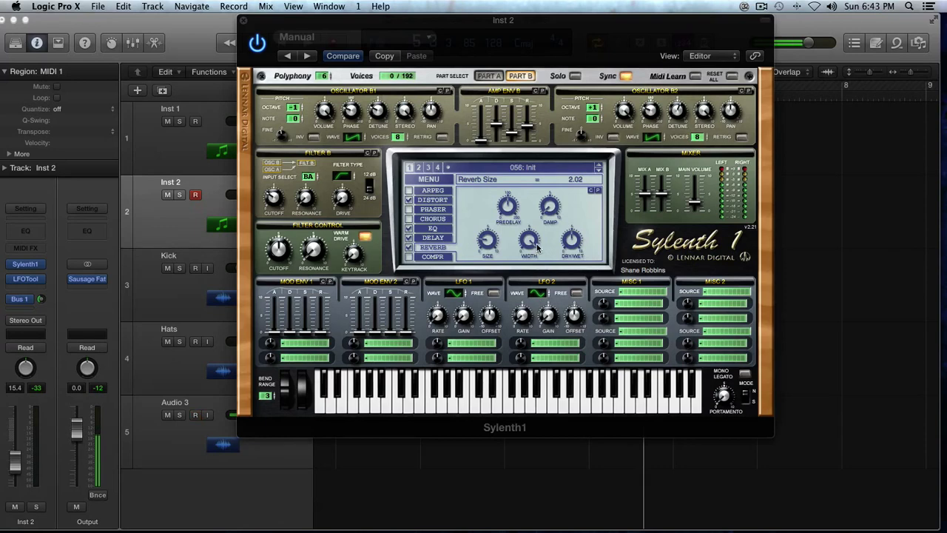
pyautogui.moveTo(558, 216); pyautogui.dragTo(546, 143)
pyautogui.click(575, 248)
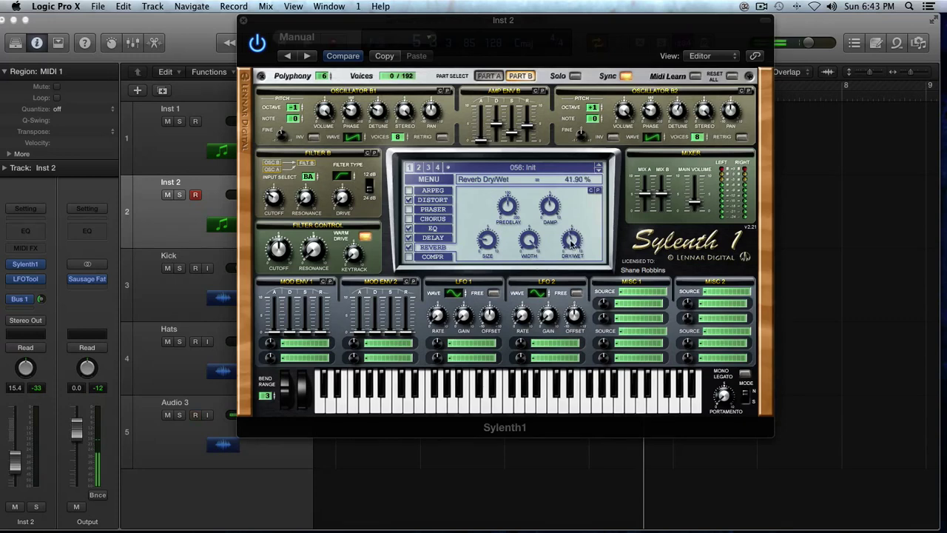
pyautogui.press('space')
pyautogui.moveTo(570, 243); pyautogui.dragTo(570, 249)
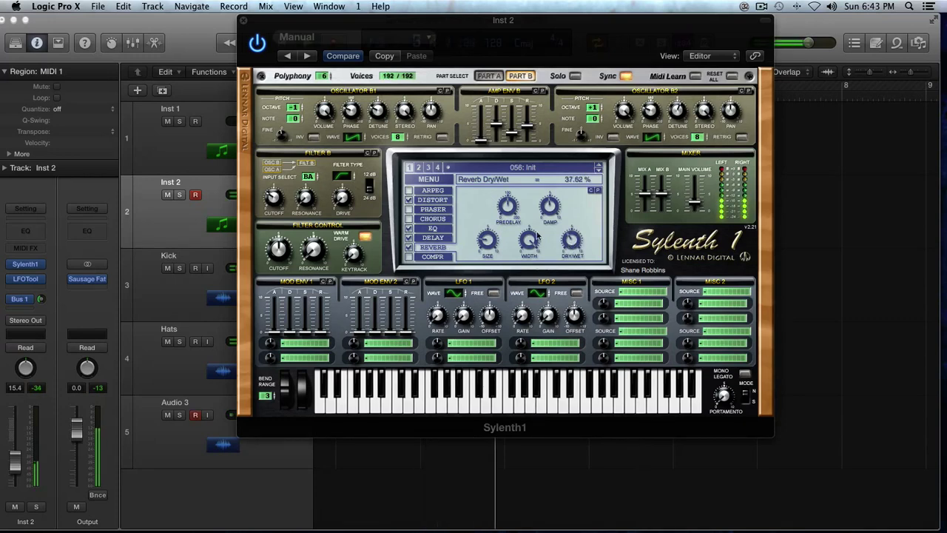
pyautogui.click(341, 176)
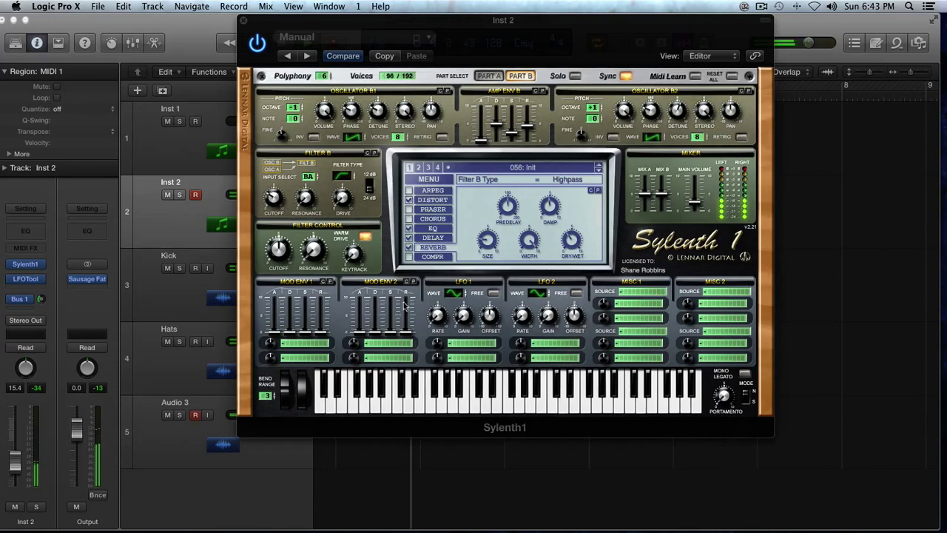
# Enable the compressor, adjust its ratio, and set the threshold to -18.00 dB and the release to 150.70 ms
pyautogui.click(409, 256)
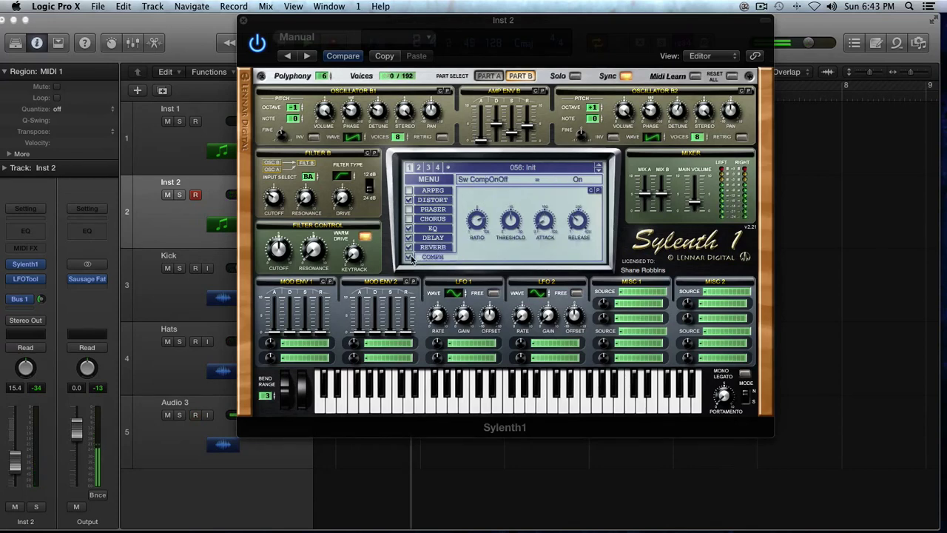
pyautogui.moveTo(482, 226); pyautogui.dragTo(478, 215)
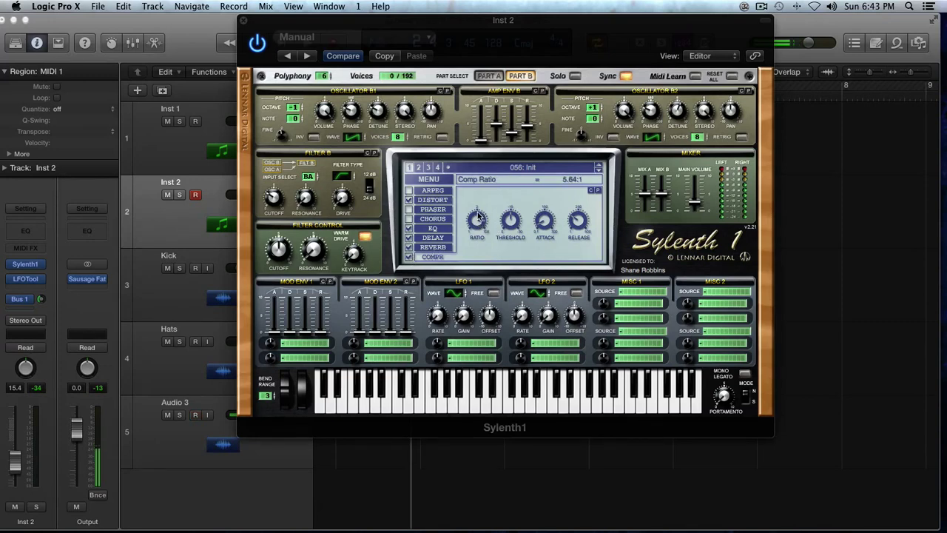
pyautogui.moveTo(478, 215); pyautogui.dragTo(478, 220)
pyautogui.moveTo(507, 224); pyautogui.dragTo(509, 212)
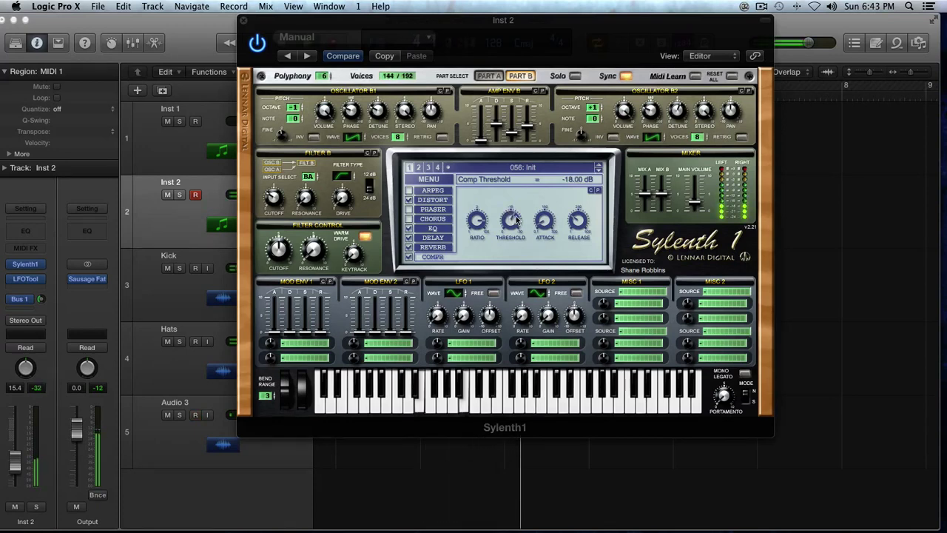
pyautogui.click(577, 220)
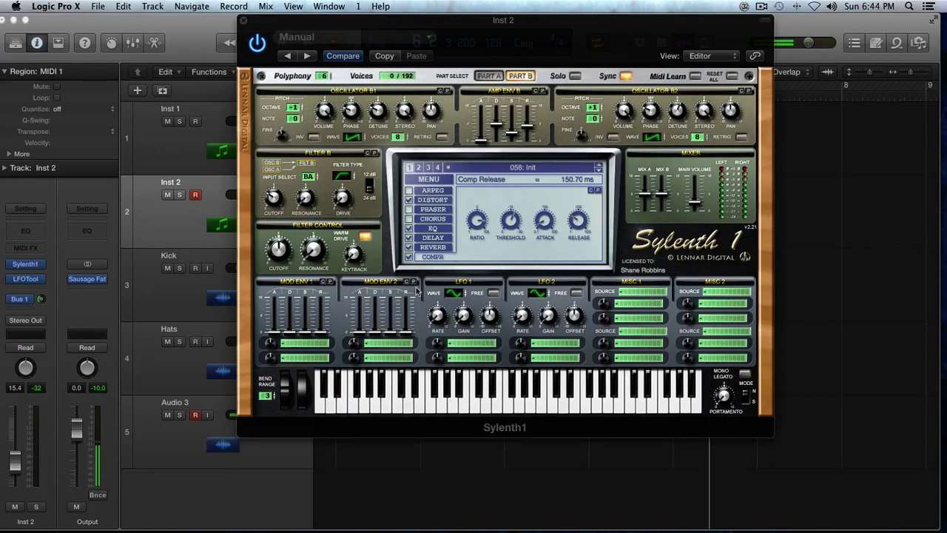
# Assign Mod Env 1's first destination to Cutoff A with an amount of 2.19 and audition it
pyautogui.click(291, 331)
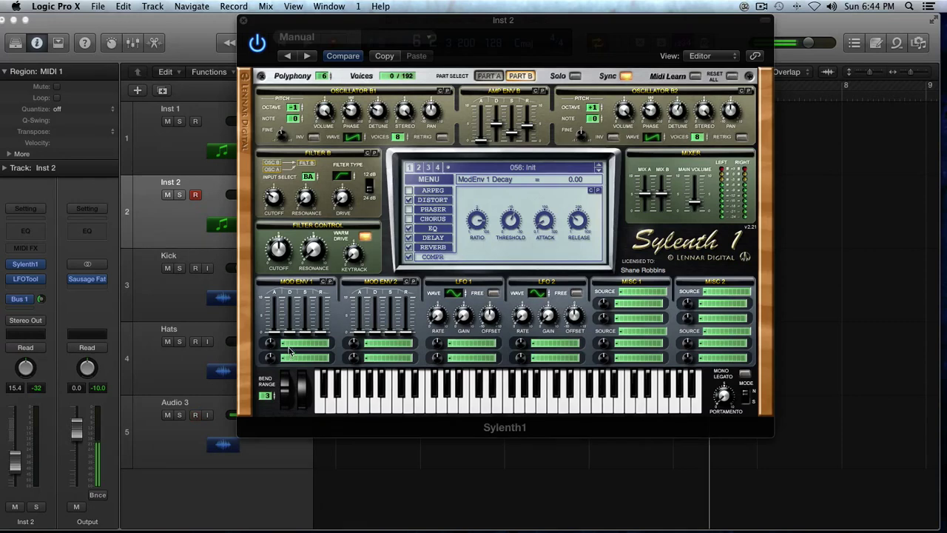
pyautogui.click(291, 350)
pyautogui.click(344, 346)
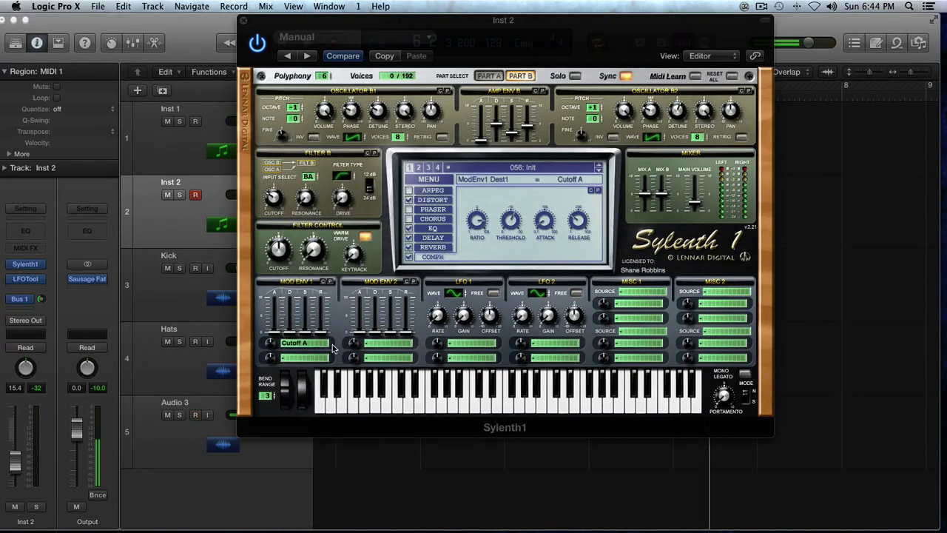
pyautogui.moveTo(272, 345); pyautogui.dragTo(272, 341)
pyautogui.press('space')
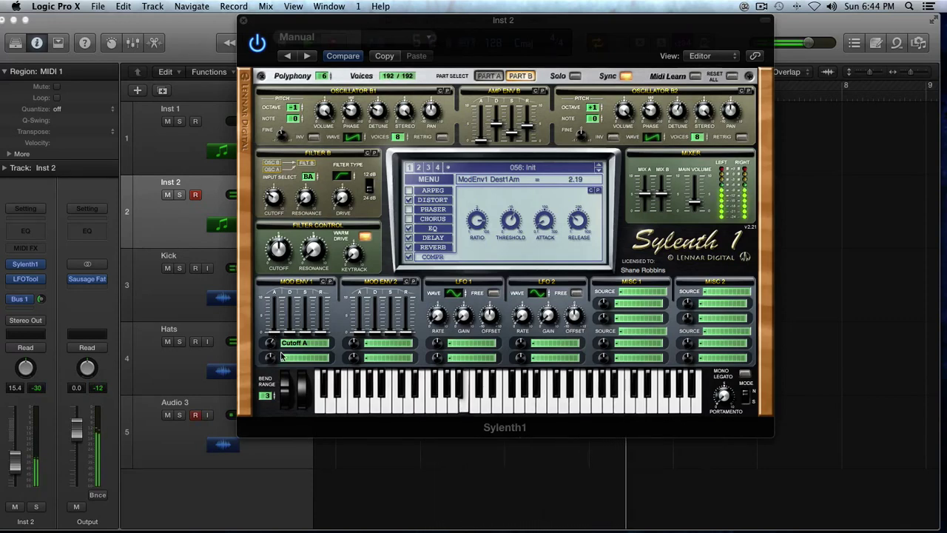
# Assign Mod Env 1's second destination to Cutoff B with an amount of 4.29 and audition it
pyautogui.click(294, 358)
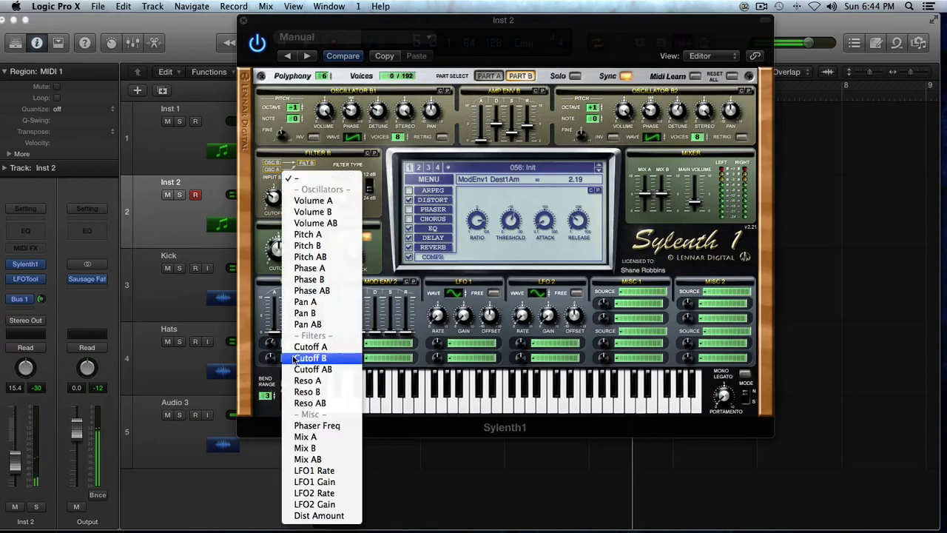
pyautogui.click(337, 358)
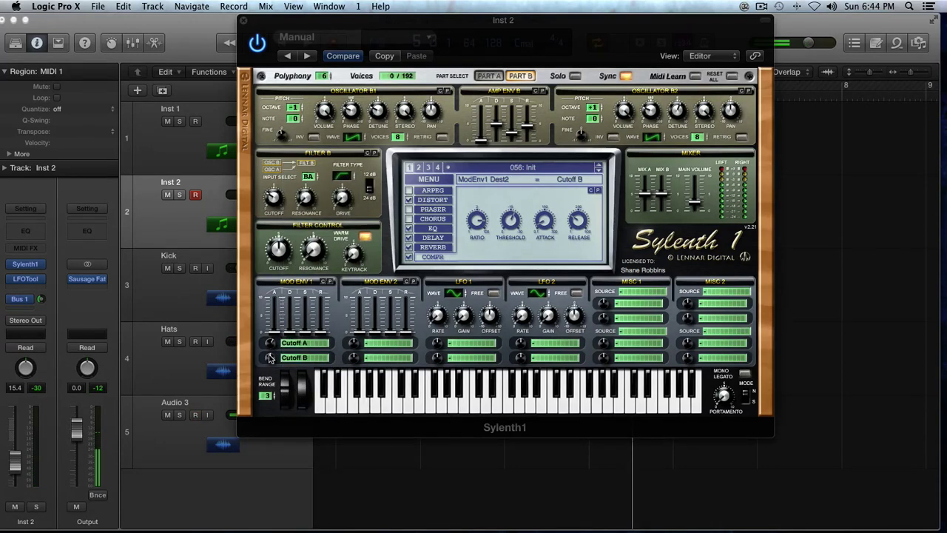
pyautogui.moveTo(268, 354); pyautogui.dragTo(272, 333)
pyautogui.press('space')
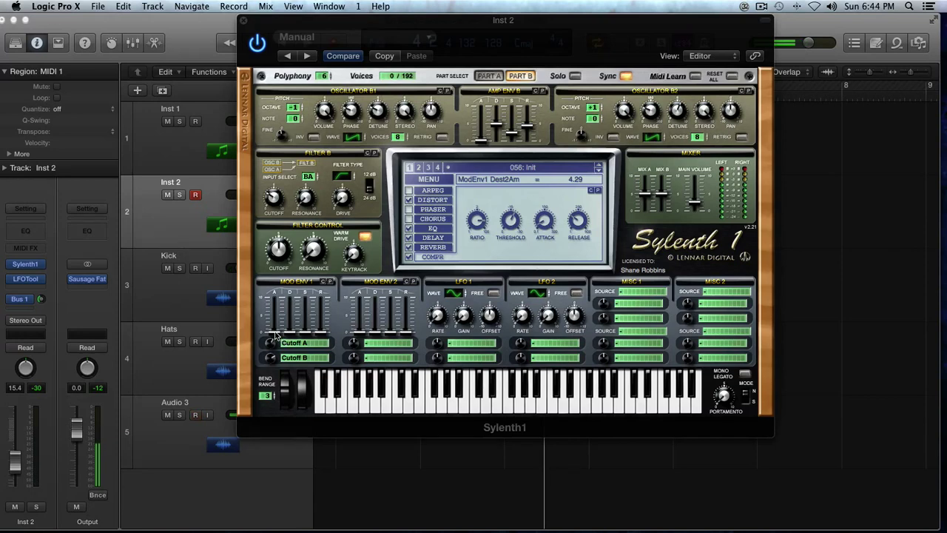
# Set Mod Env 1's attack to 3.22, decay and release to 10.00, and raise its sustain to maximum
pyautogui.moveTo(275, 334); pyautogui.dragTo(275, 301)
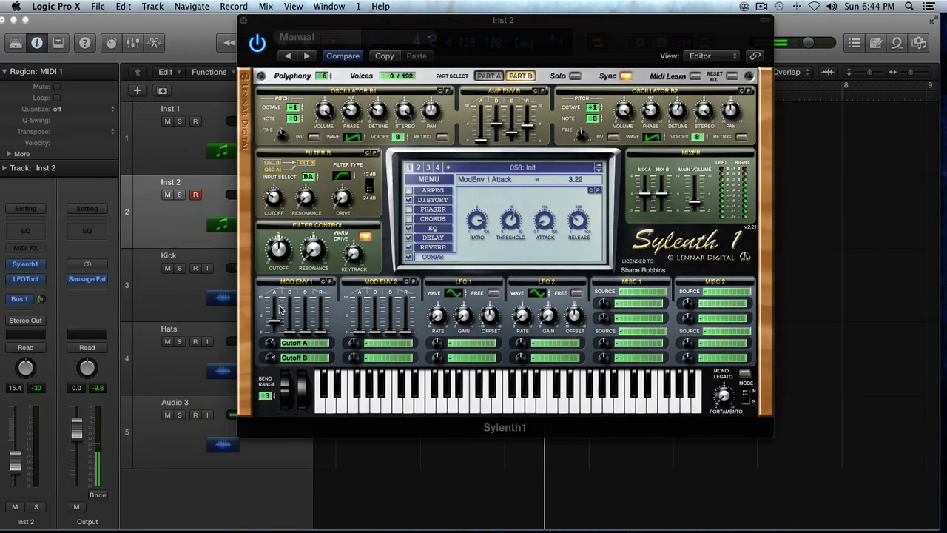
pyautogui.moveTo(287, 332); pyautogui.dragTo(288, 244)
pyautogui.moveTo(292, 298); pyautogui.dragTo(292, 269)
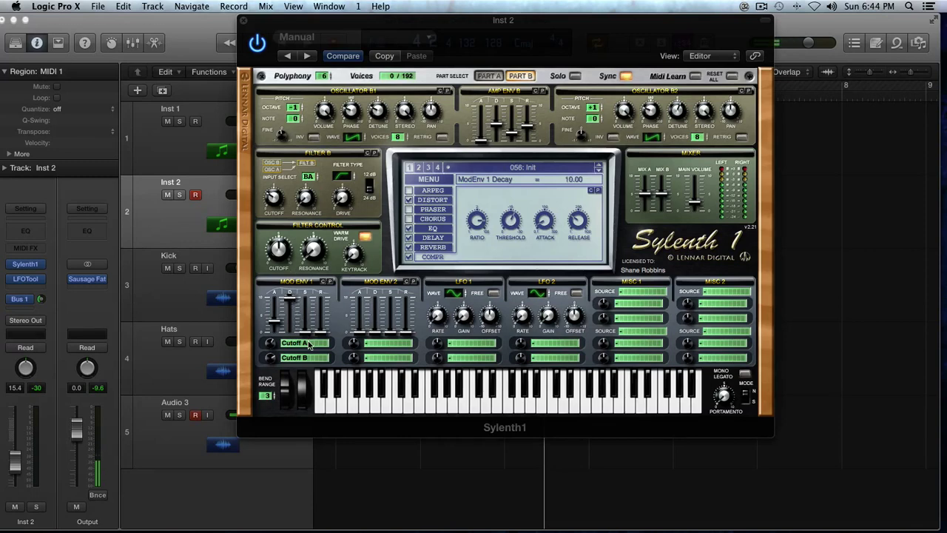
pyautogui.moveTo(309, 340); pyautogui.dragTo(323, 295)
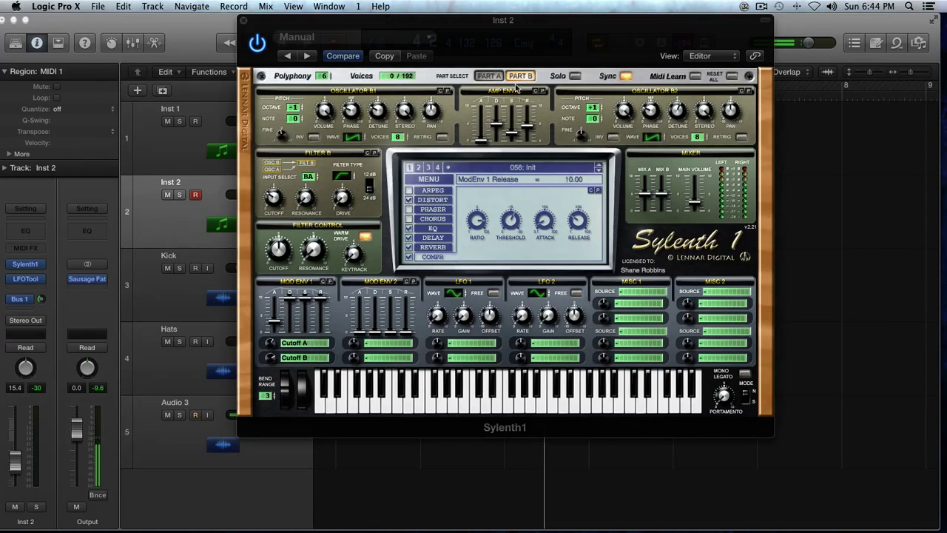
# Play the finished patch and review the Part A and Part B settings by switching between the two parts
pyautogui.click(495, 77)
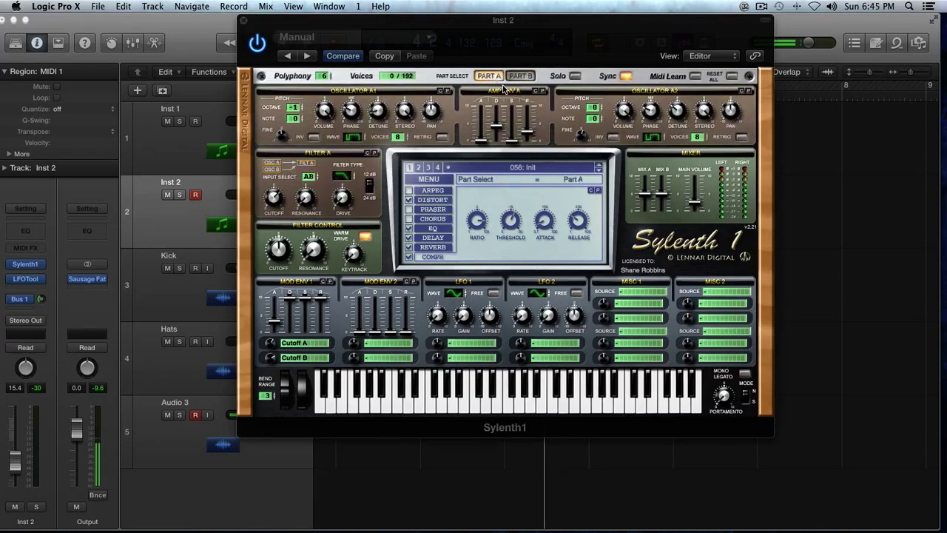
pyautogui.click(510, 78)
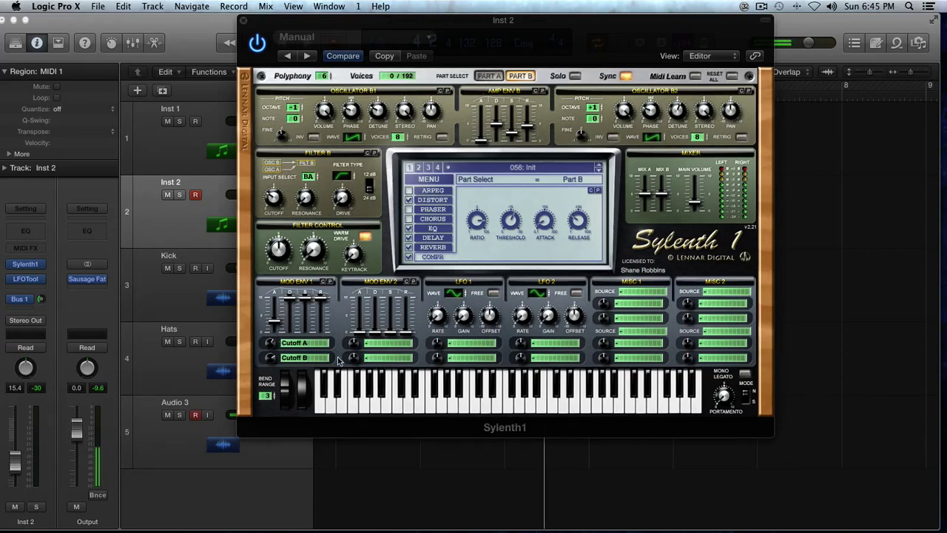
pyautogui.press('space')
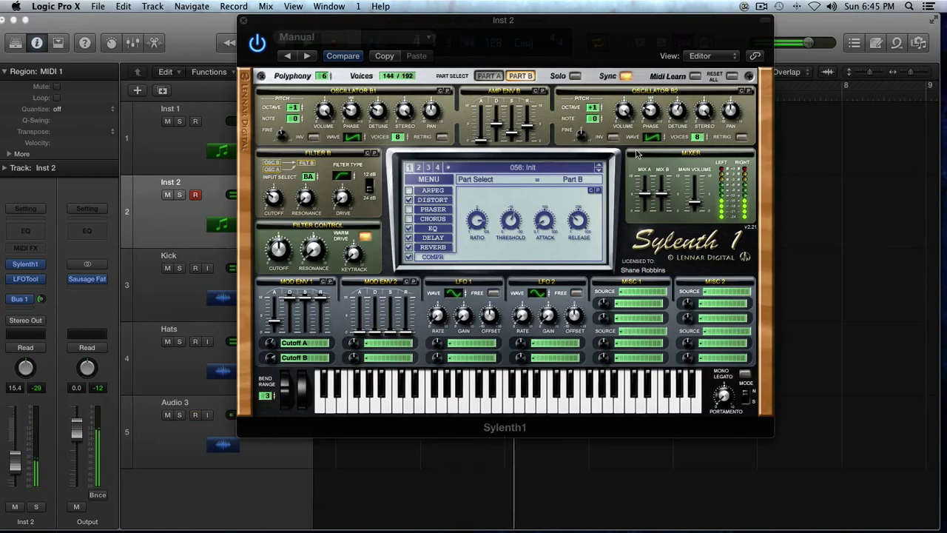
pyautogui.click(489, 75)
pyautogui.click(520, 75)
pyautogui.click(490, 75)
pyautogui.click(520, 75)
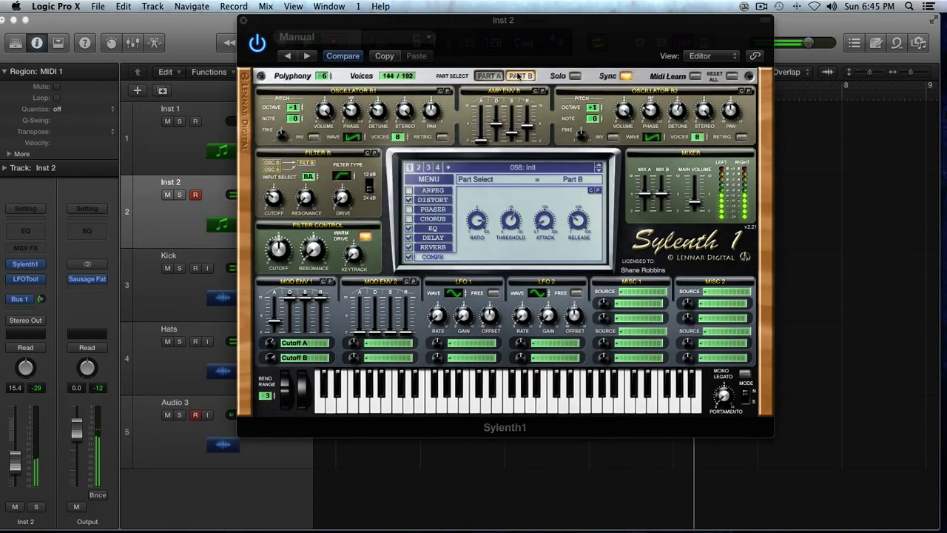
pyautogui.click(492, 75)
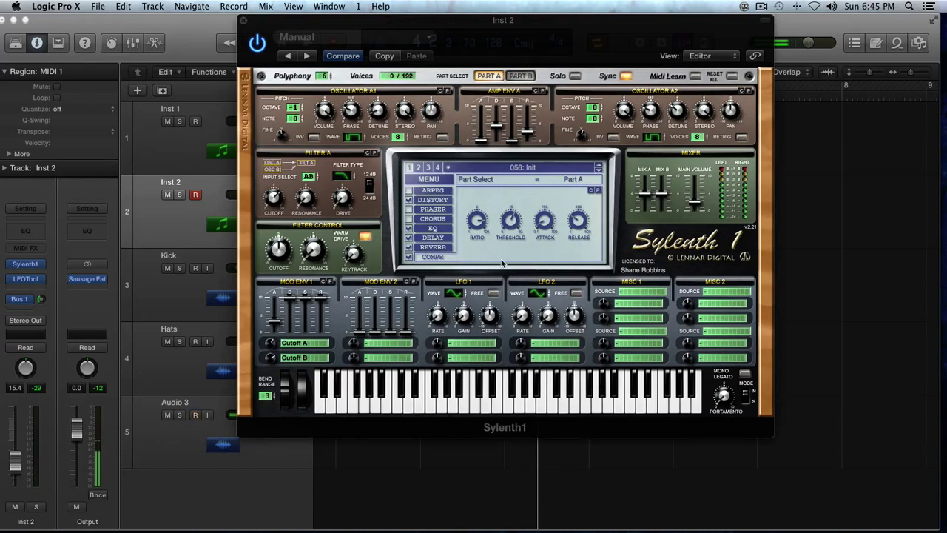
# Assign Mod Env 2's first destination to Pitch AB, adjust its amount and set the envelope's decay to 0.46
pyautogui.click(389, 344)
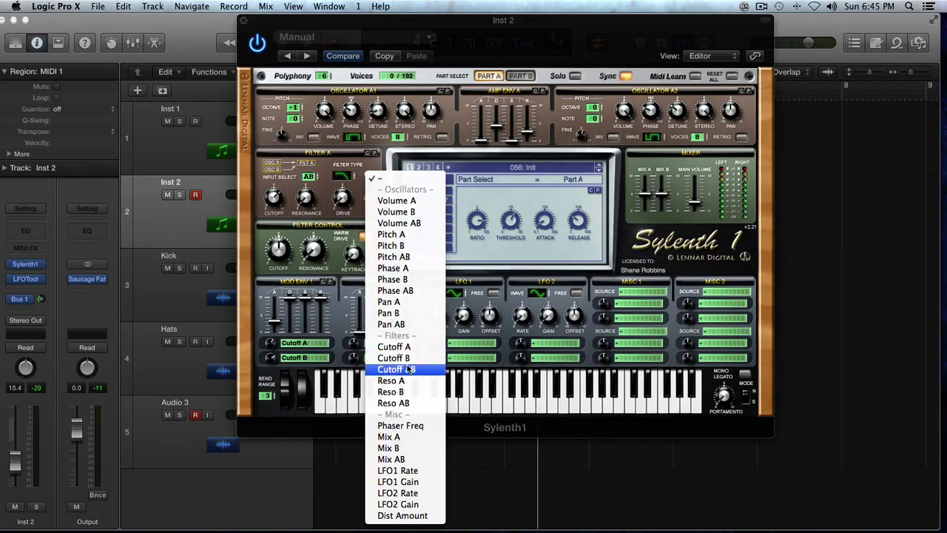
pyautogui.click(414, 256)
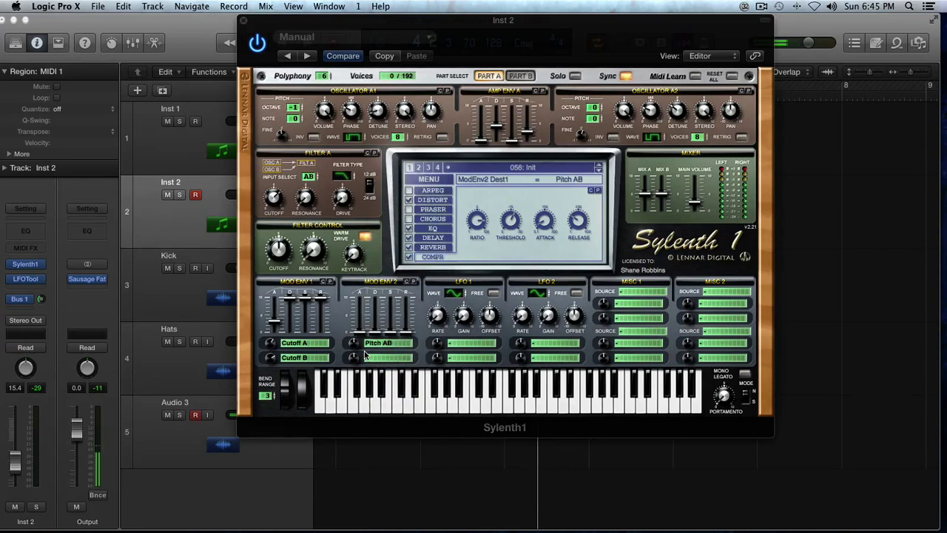
pyautogui.moveTo(356, 344); pyautogui.dragTo(353, 313)
pyautogui.moveTo(376, 331); pyautogui.dragTo(378, 328)
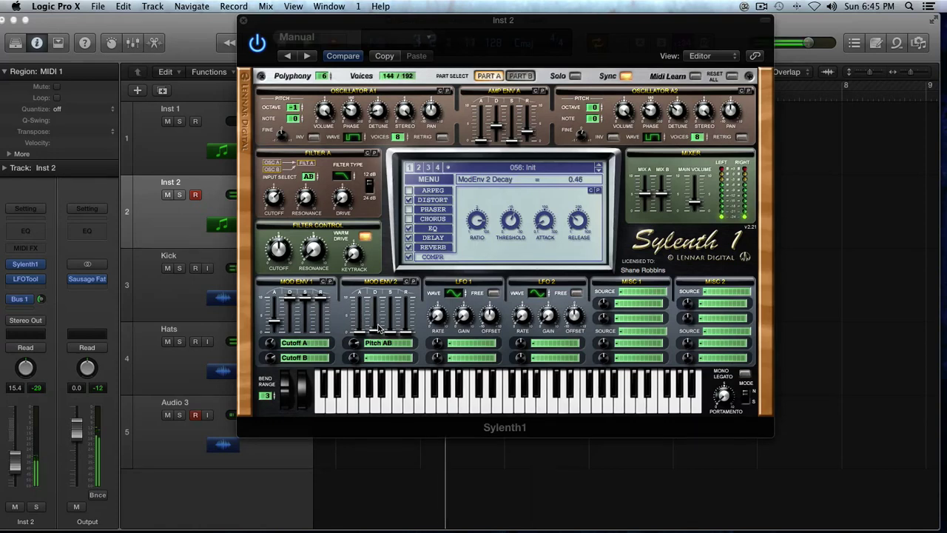
# Compare the filter types of Part A and Part B during playback
pyautogui.click(342, 176)
pyautogui.click(520, 76)
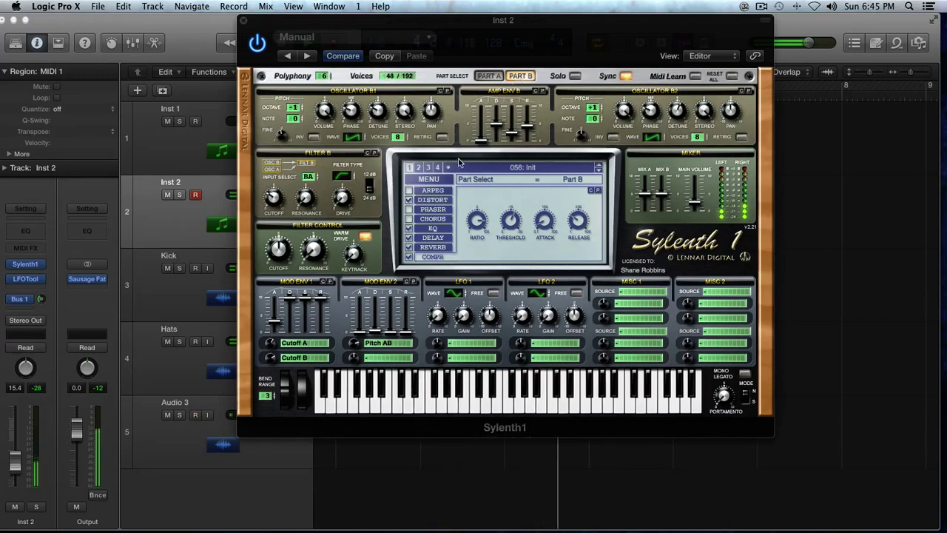
pyautogui.click(490, 77)
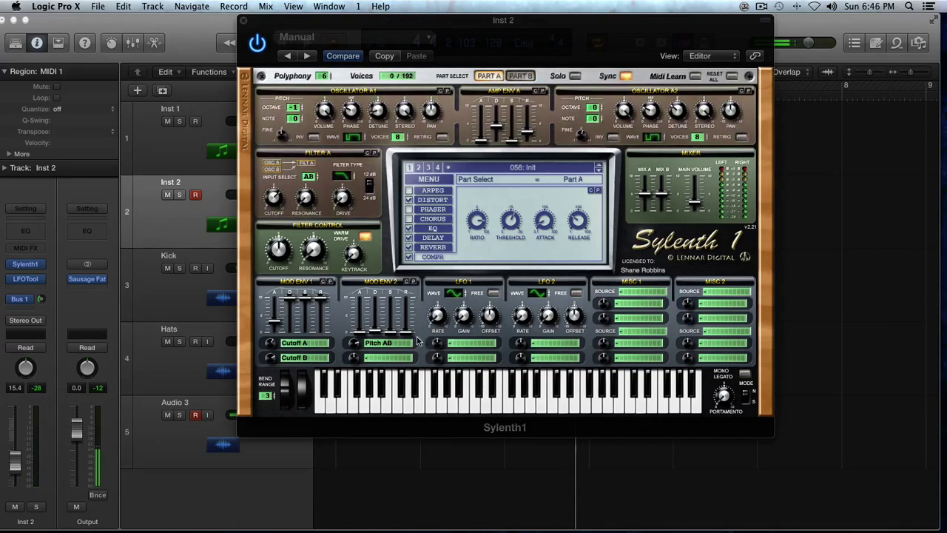
# Set Misc 1's first source to ModWheel with destinations Cutoff A and Cutoff B, and adjust the Cutoff A amount during playback
pyautogui.click(642, 293)
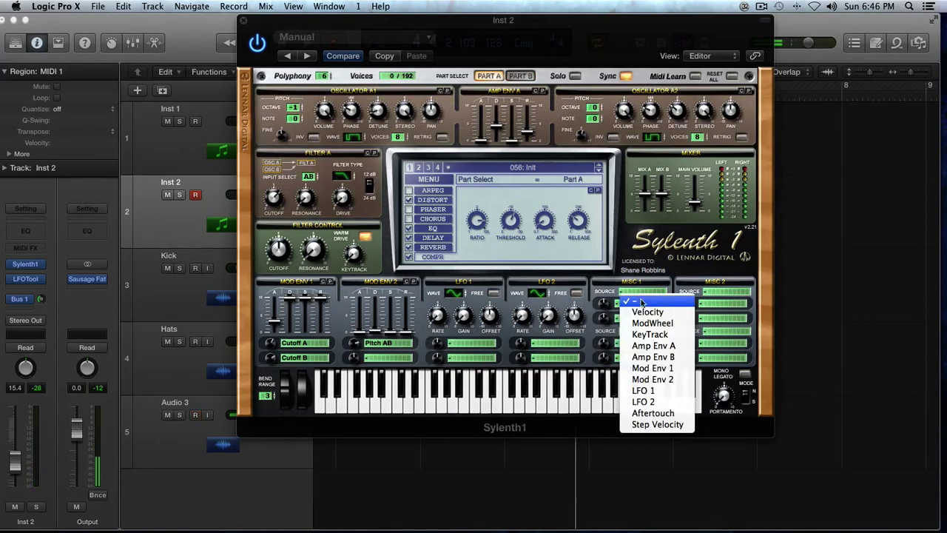
pyautogui.click(645, 323)
pyautogui.click(635, 304)
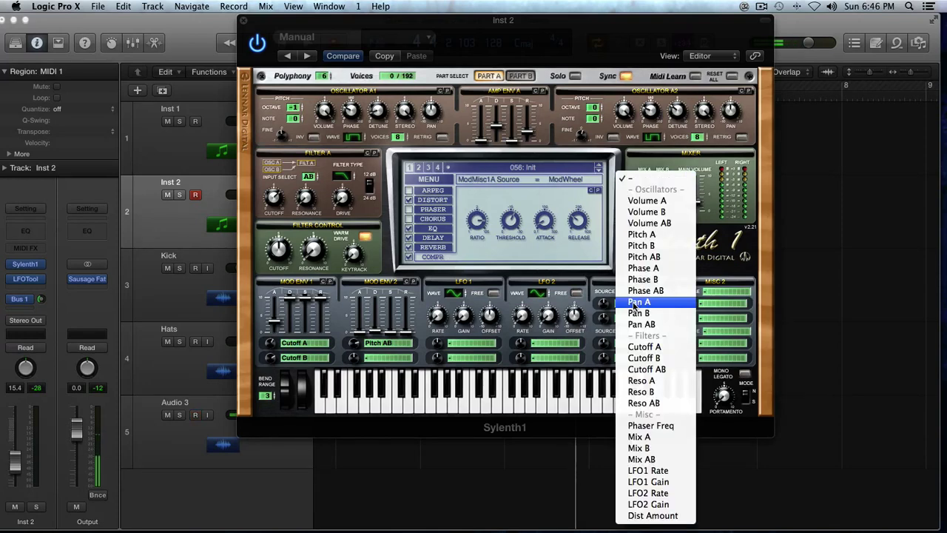
pyautogui.click(644, 346)
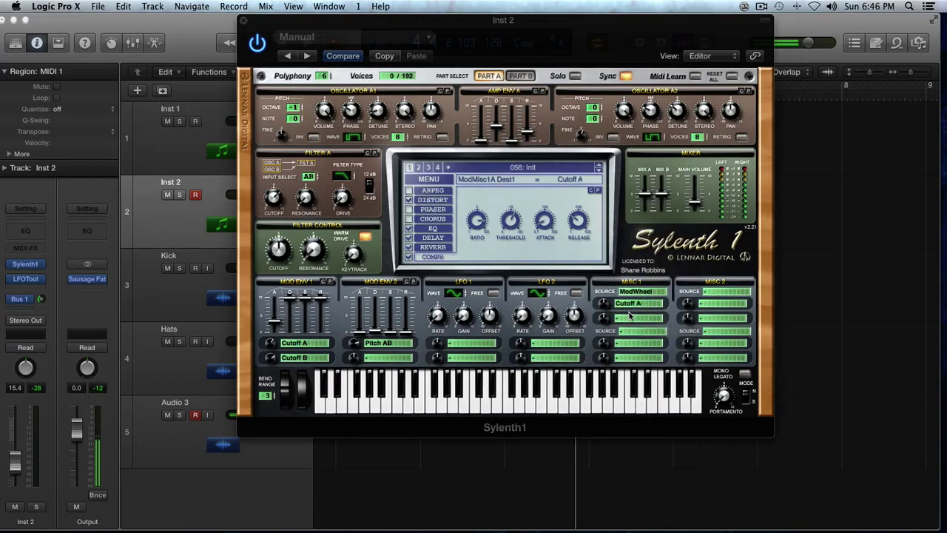
pyautogui.click(635, 319)
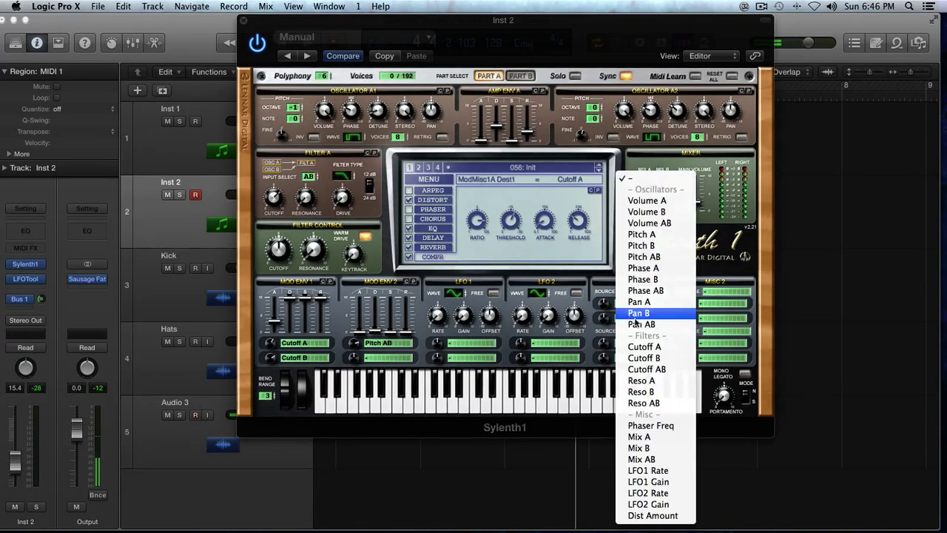
pyautogui.click(643, 358)
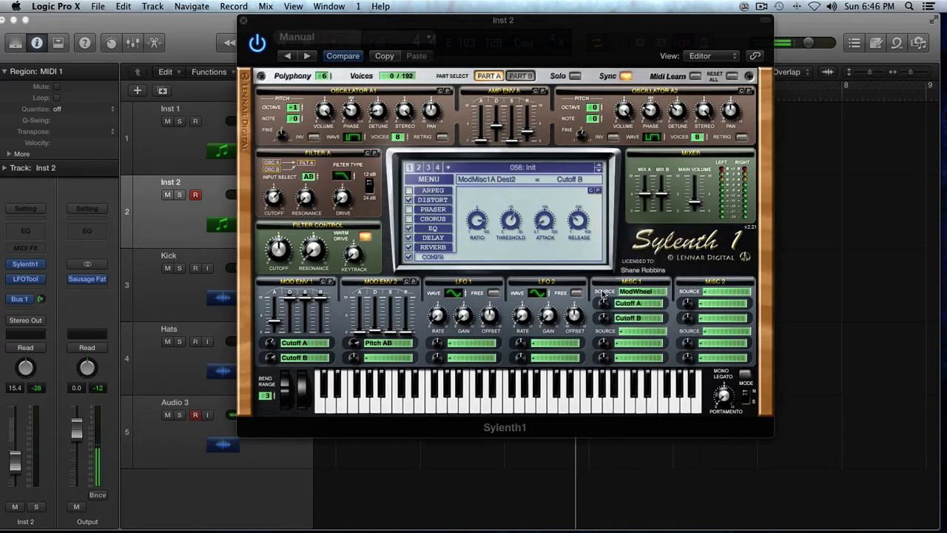
pyautogui.press('space')
pyautogui.moveTo(605, 304); pyautogui.dragTo(605, 325)
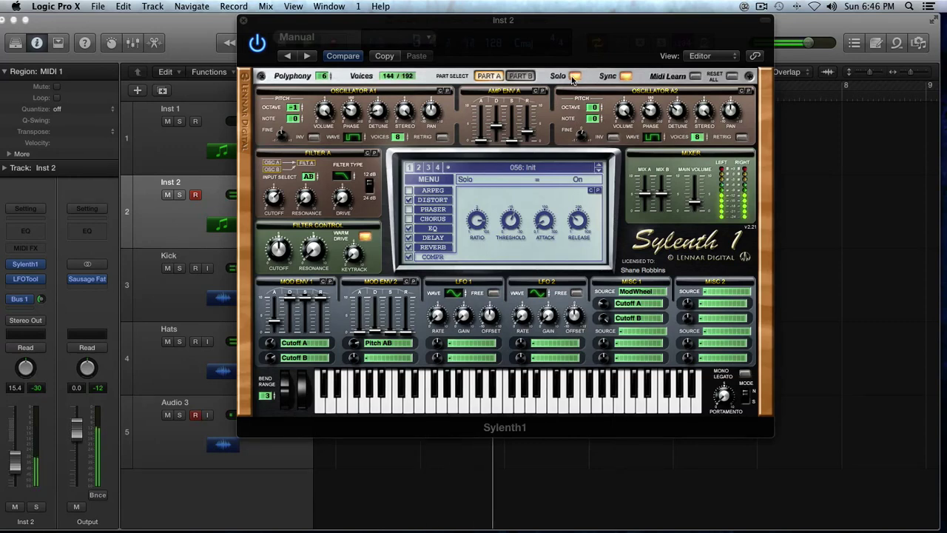
# Try a part balance with Mix A at 9.20 and Mix B at 4.31, auditioning the parts soloed and together
pyautogui.moveTo(646, 182); pyautogui.dragTo(642, 164)
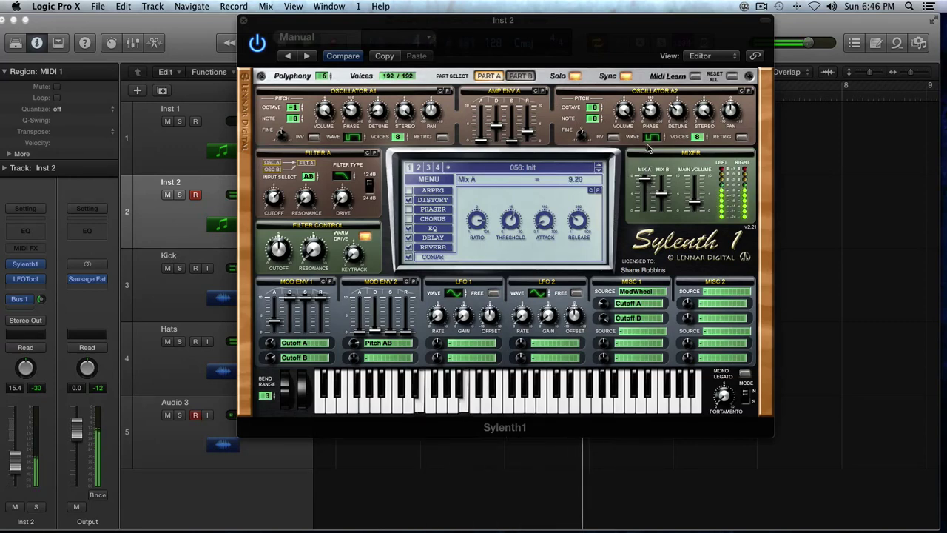
pyautogui.click(524, 77)
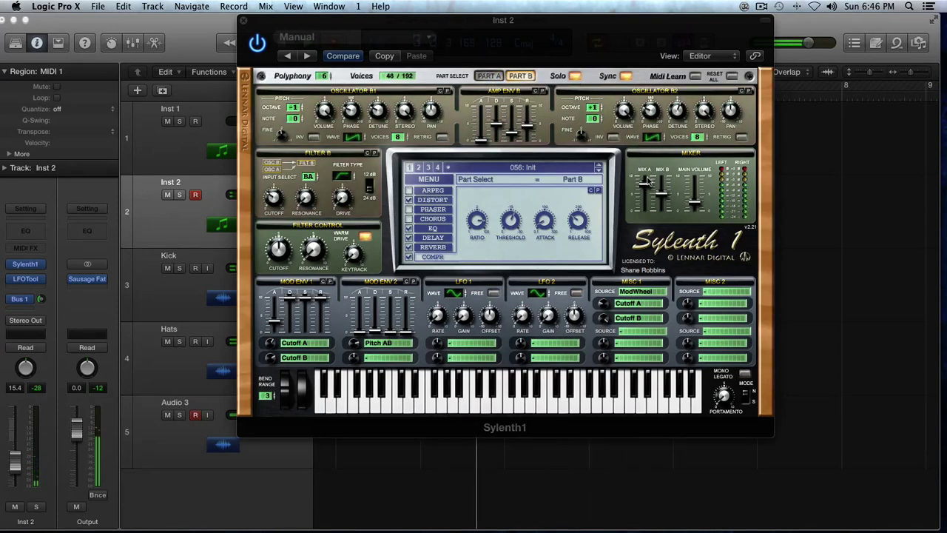
pyautogui.moveTo(663, 202); pyautogui.dragTo(662, 225)
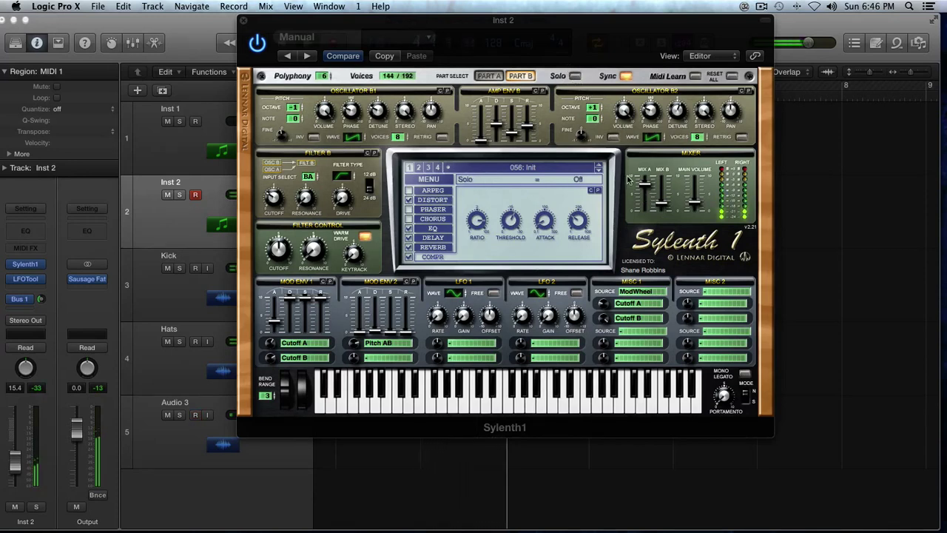
pyautogui.moveTo(662, 205); pyautogui.dragTo(663, 195)
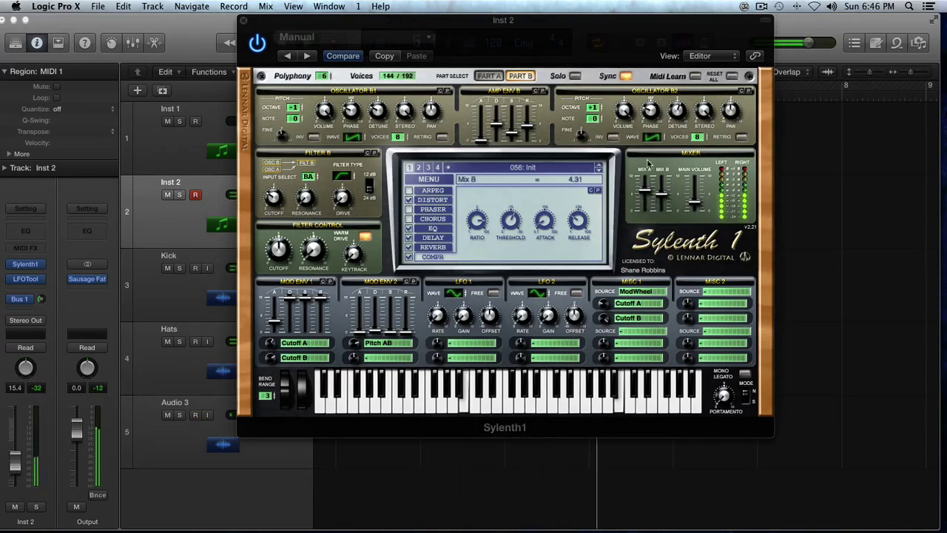
# Adjust Mix A and set the main volume to 4.37 with Part A soloed, and set Mix B to 3.39 with both parts playing
pyautogui.click(487, 76)
pyautogui.click(573, 76)
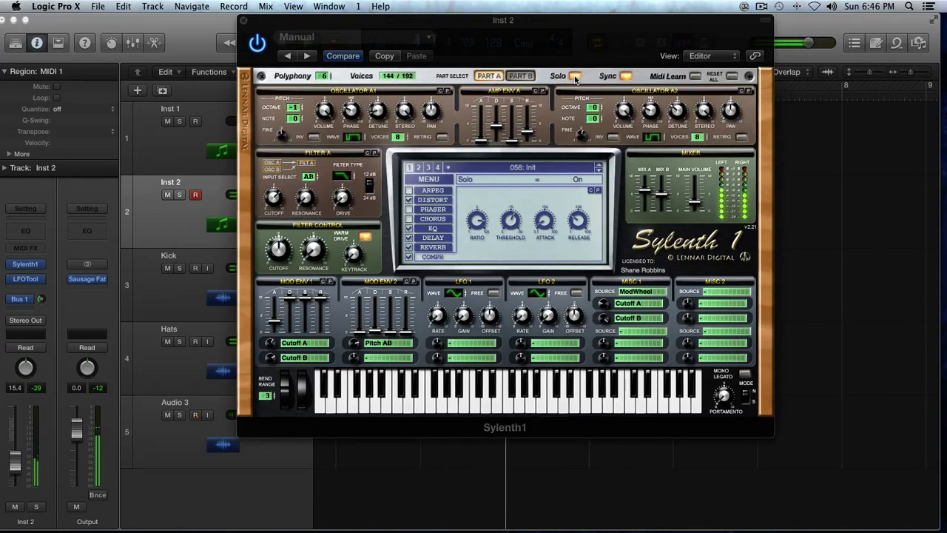
pyautogui.moveTo(646, 191); pyautogui.dragTo(694, 195)
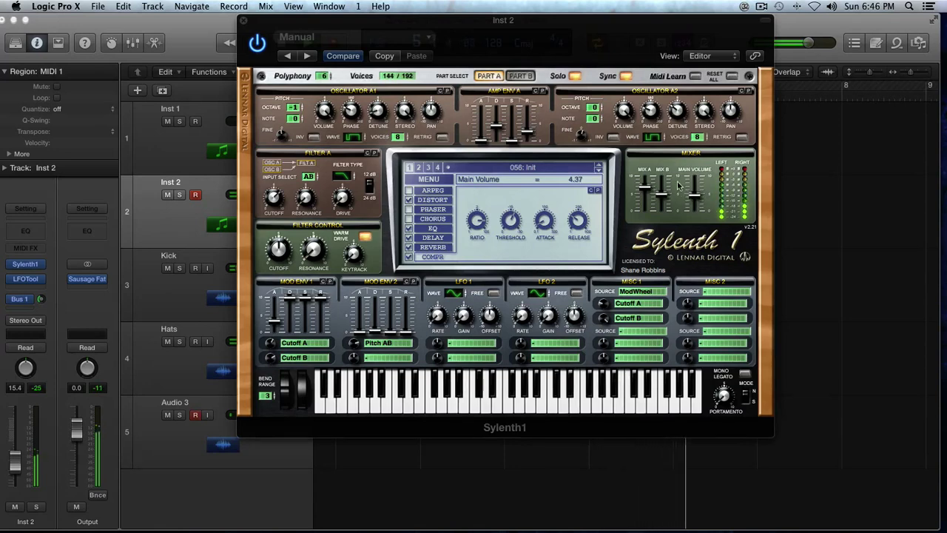
pyautogui.click(575, 76)
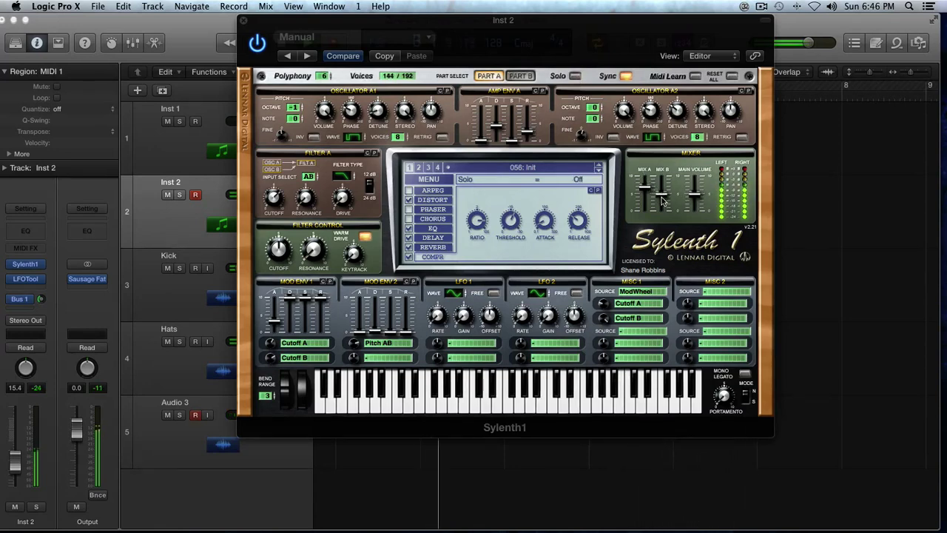
pyautogui.moveTo(663, 200); pyautogui.dragTo(662, 212)
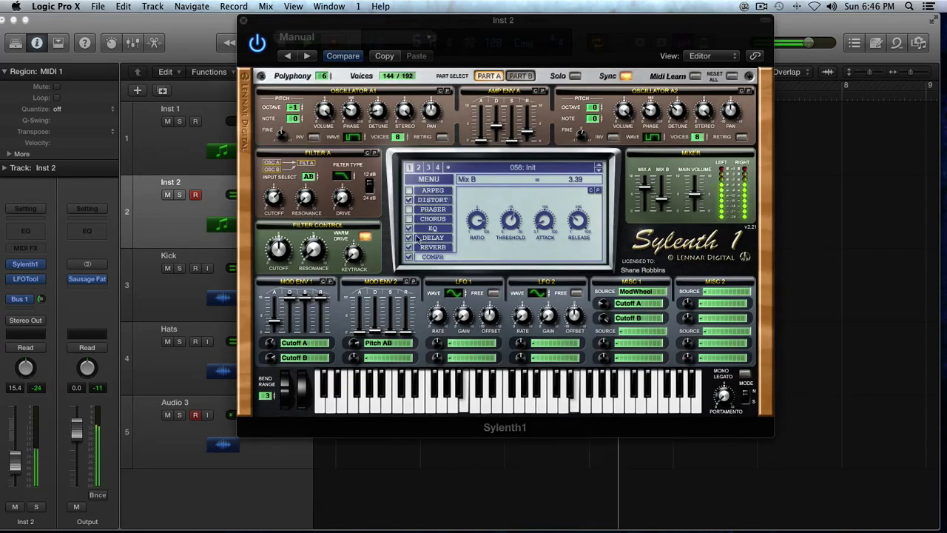
# Set Mod Env 1's Cutoff A amount to 3.05 and the distortion dry/wet to 87.62%
pyautogui.moveTo(271, 344)
pyautogui.mouseDown()
pyautogui.moveTo(274, 361)
pyautogui.moveTo(275, 332)
pyautogui.moveTo(276, 344)
pyautogui.mouseUp()
pyautogui.click(433, 200)
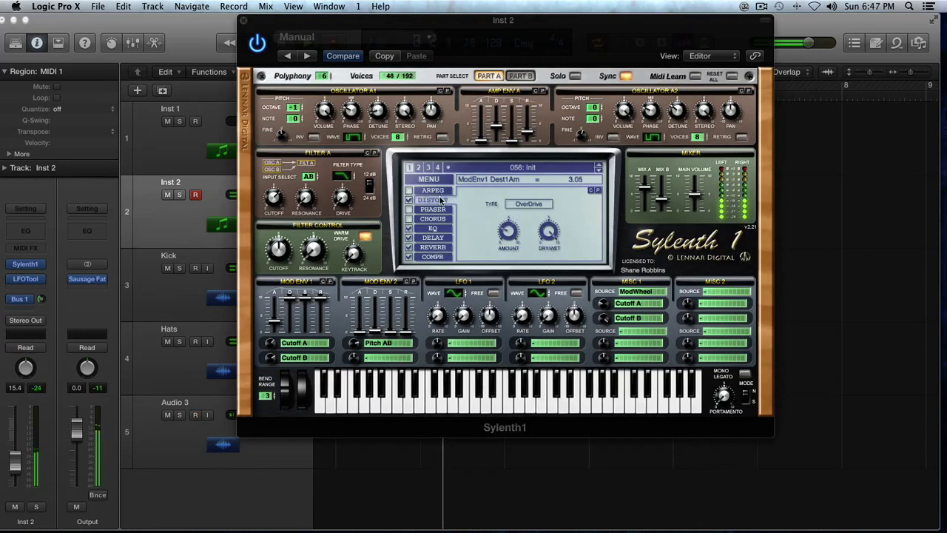
pyautogui.moveTo(556, 233); pyautogui.dragTo(549, 267)
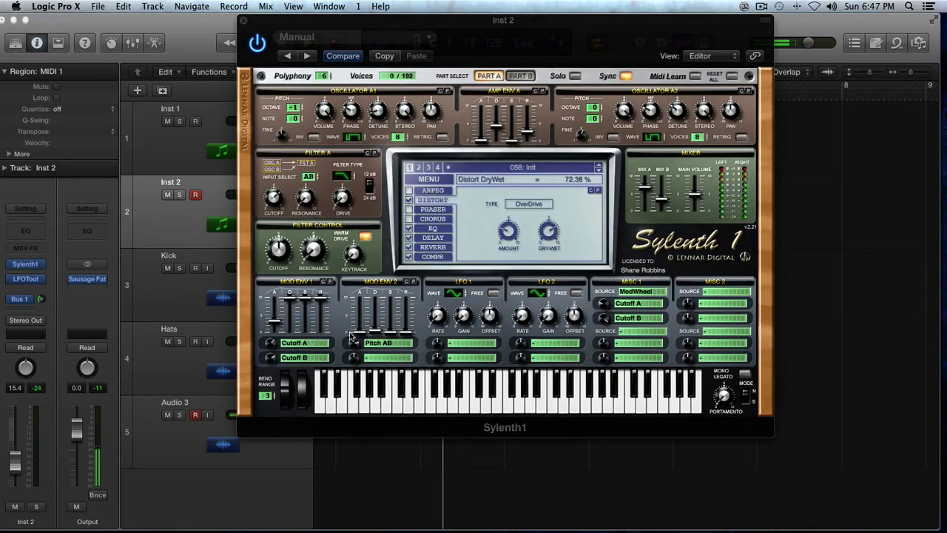
pyautogui.press('space')
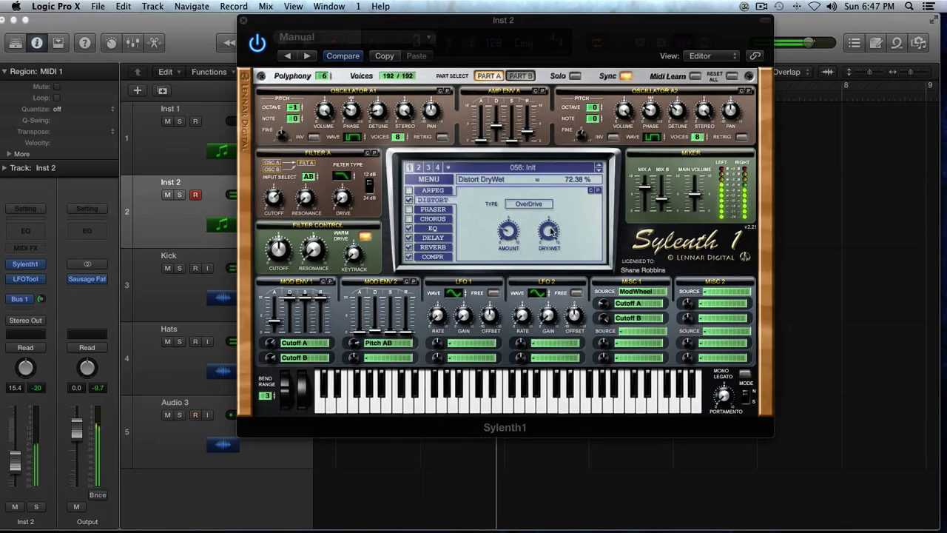
pyautogui.moveTo(549, 228); pyautogui.dragTo(550, 211)
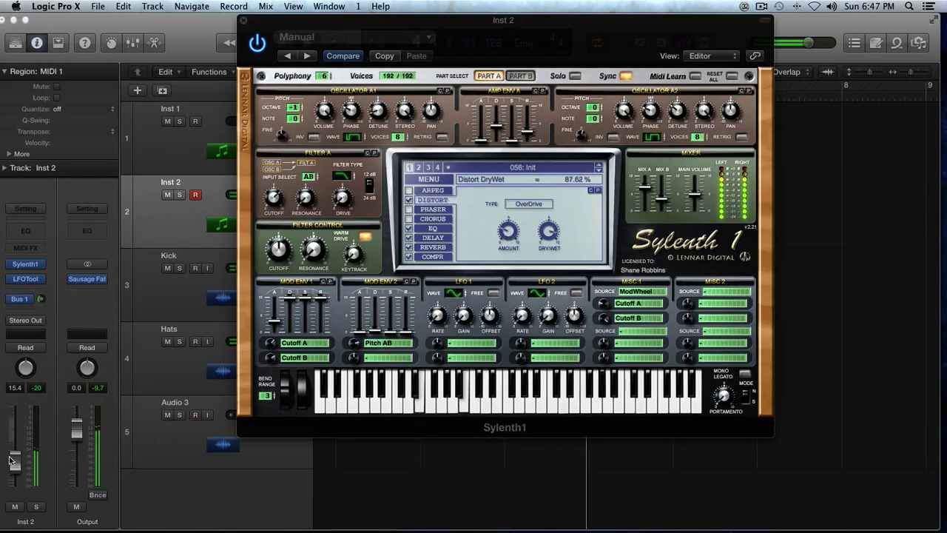
# Raise the Inst 2 channel fader to -9.4, and set the synth's main volume to 4.25 and Mix B to 3.10
pyautogui.moveTo(10, 460); pyautogui.dragTo(12, 455)
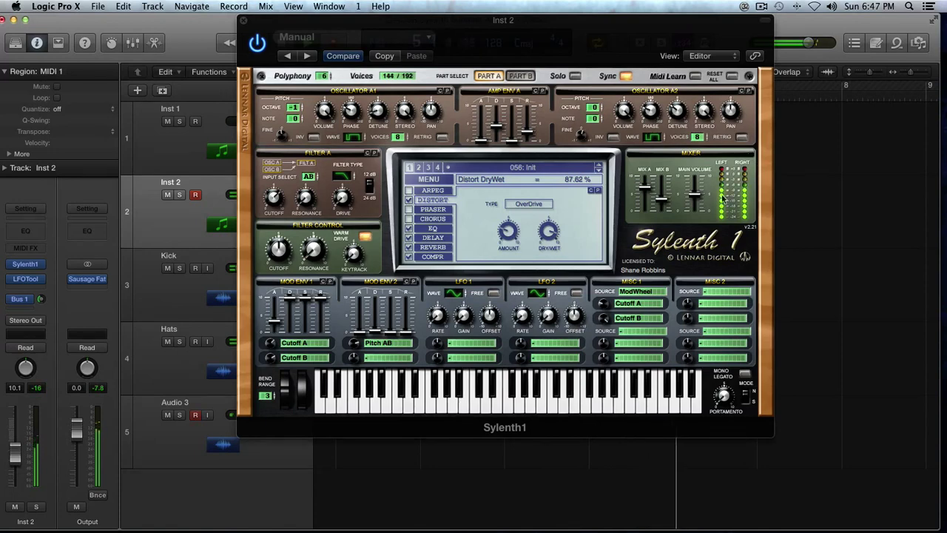
pyautogui.moveTo(695, 195); pyautogui.dragTo(694, 197)
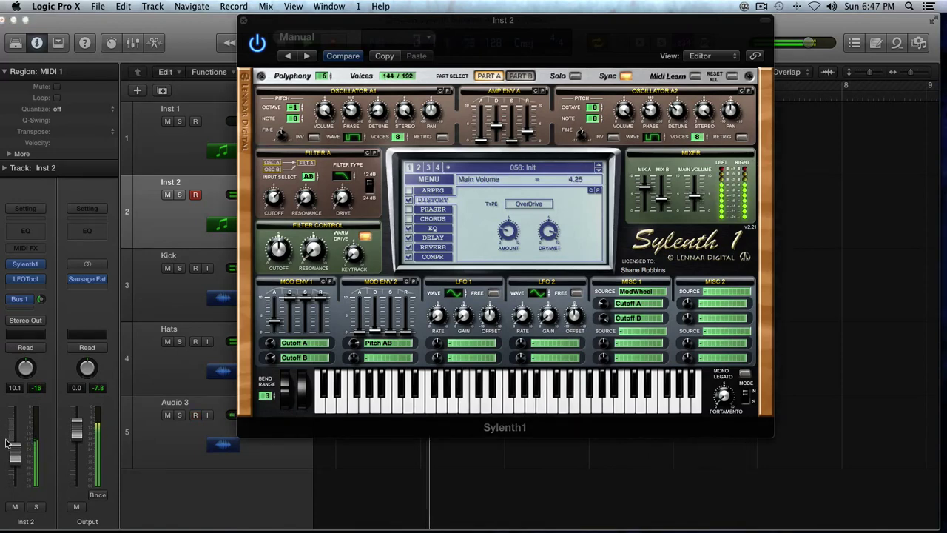
pyautogui.moveTo(13, 454); pyautogui.dragTo(13, 452)
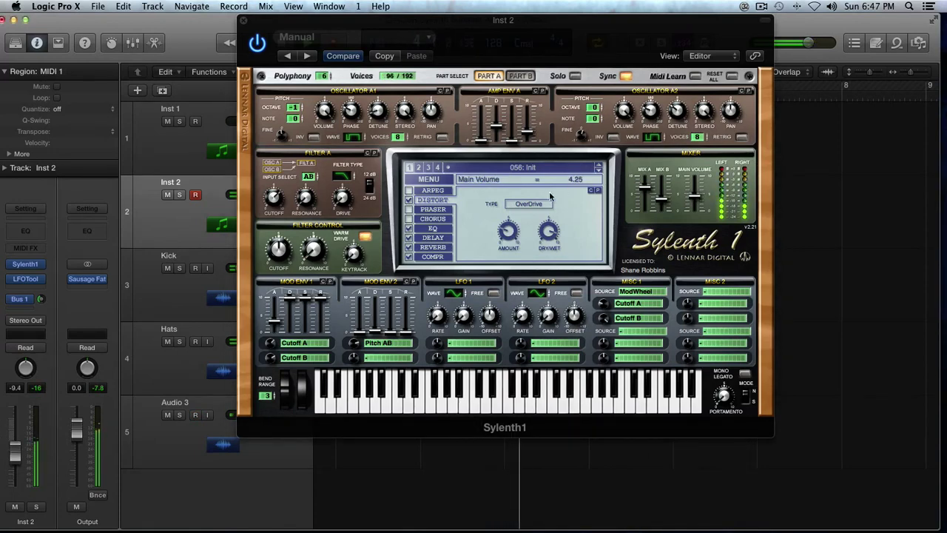
pyautogui.moveTo(661, 200); pyautogui.dragTo(661, 204)
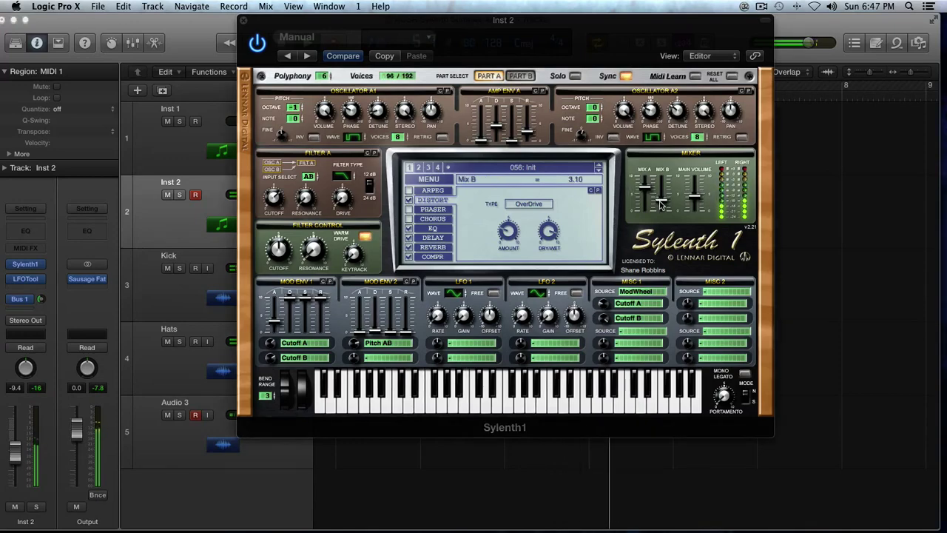
# Compare the Part A and Part B settings, uncover the track regions behind the synth window and save the project
pyautogui.moveTo(274, 23); pyautogui.dragTo(187, 5)
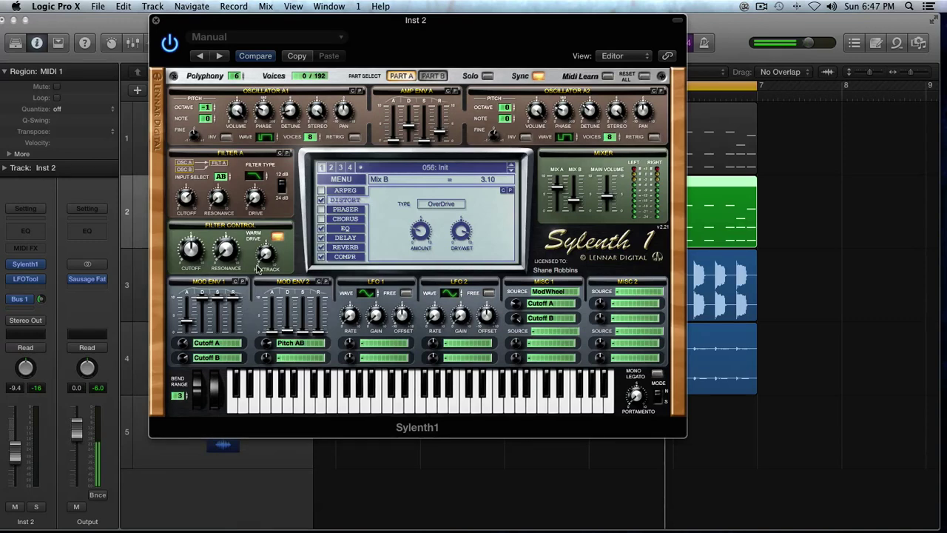
pyautogui.click(429, 76)
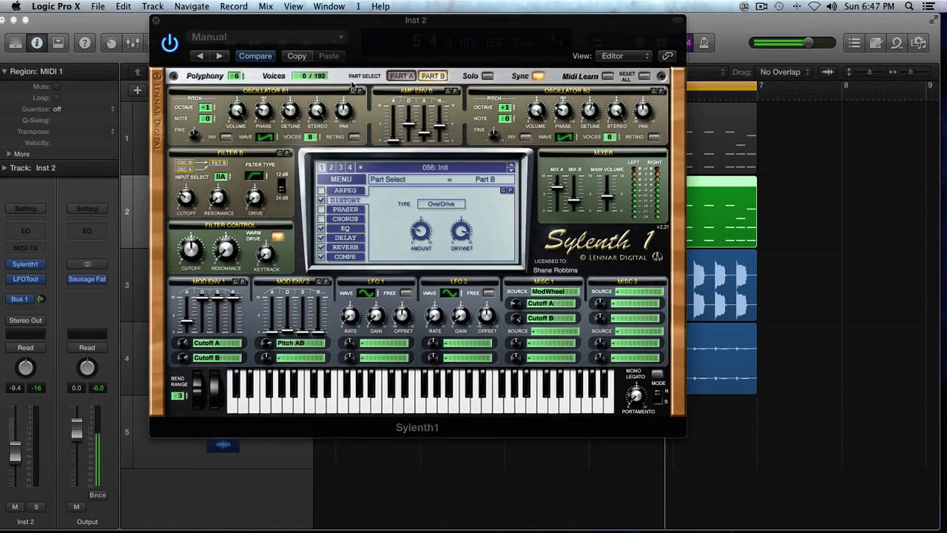
pyautogui.click(401, 76)
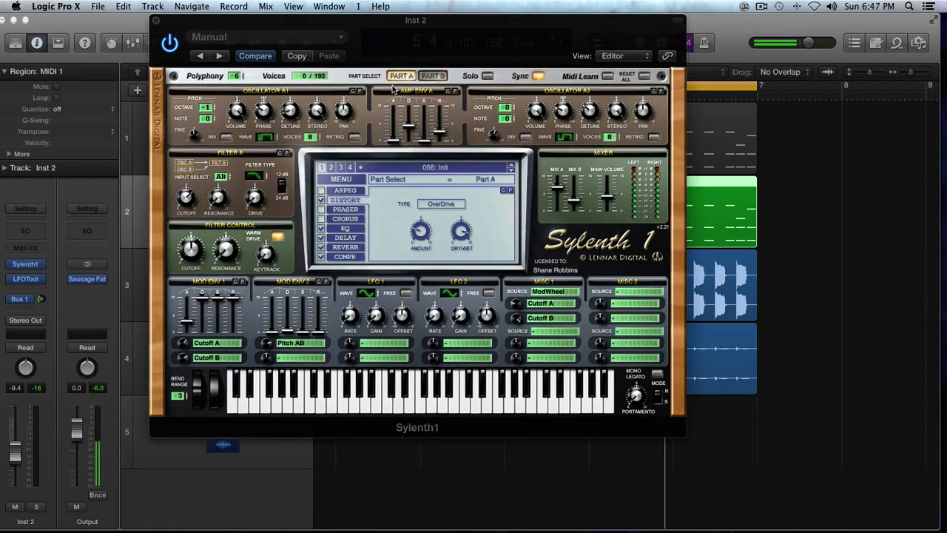
pyautogui.click(433, 77)
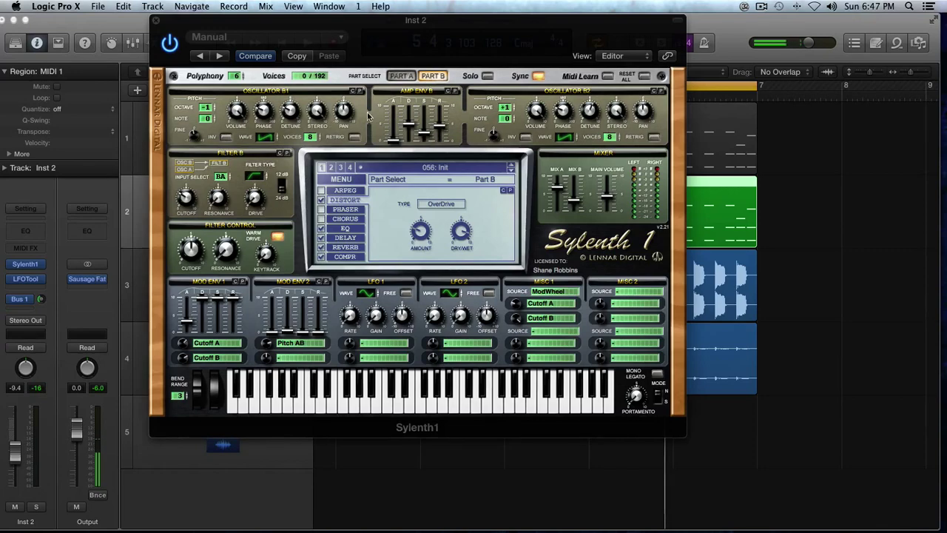
pyautogui.moveTo(191, 24); pyautogui.dragTo(328, 271)
pyautogui.hotkey('ctrl', 's')
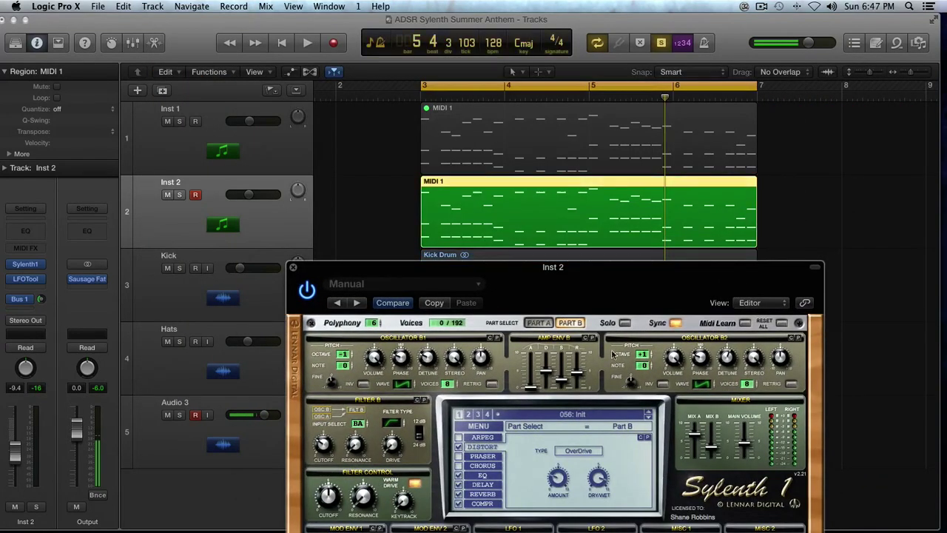
# Play the Inst 2 region with Part A soloed, stop playback and bring the whole synth window back into view
pyautogui.press('space')
pyautogui.press('space')
pyautogui.click(548, 323)
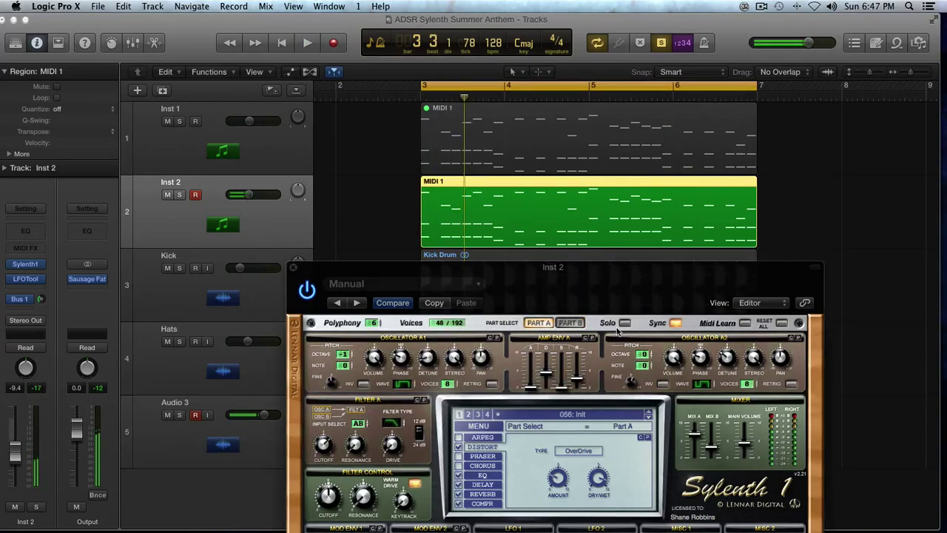
pyautogui.click(623, 323)
pyautogui.press('space')
pyautogui.press('space')
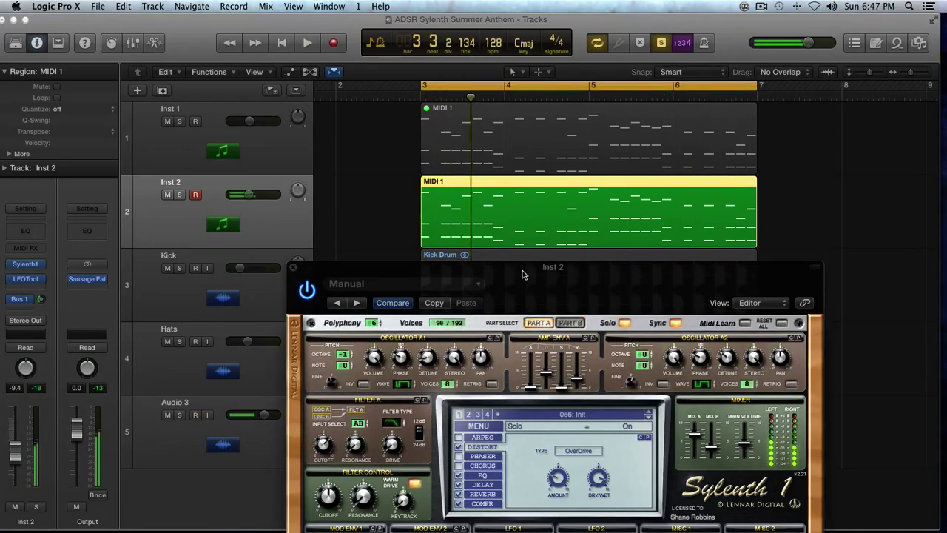
pyautogui.moveTo(522, 274); pyautogui.dragTo(452, 138)
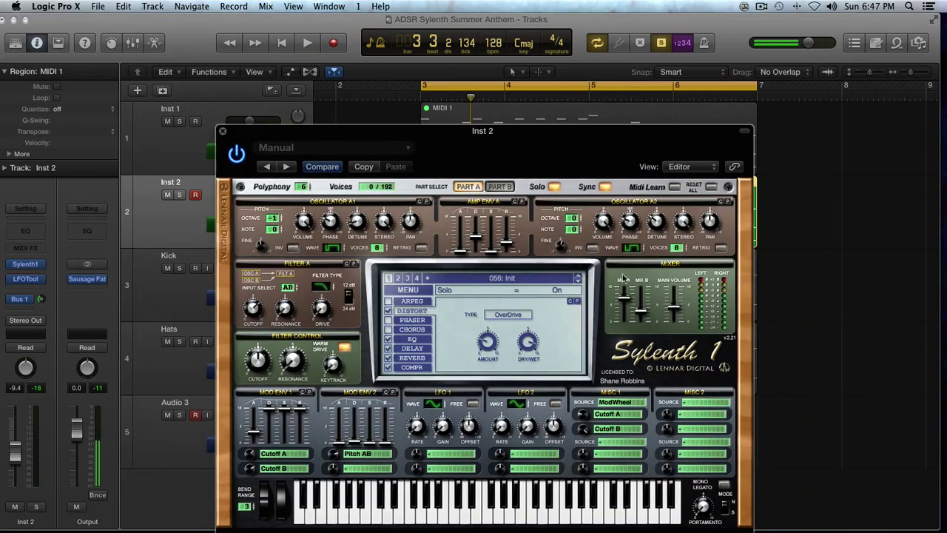
# Lower Mix A to 0.00 and audition the soloed sound while switching from Part A to Part B, ending on Part A
pyautogui.moveTo(623, 279); pyautogui.dragTo(623, 303)
pyautogui.press('space')
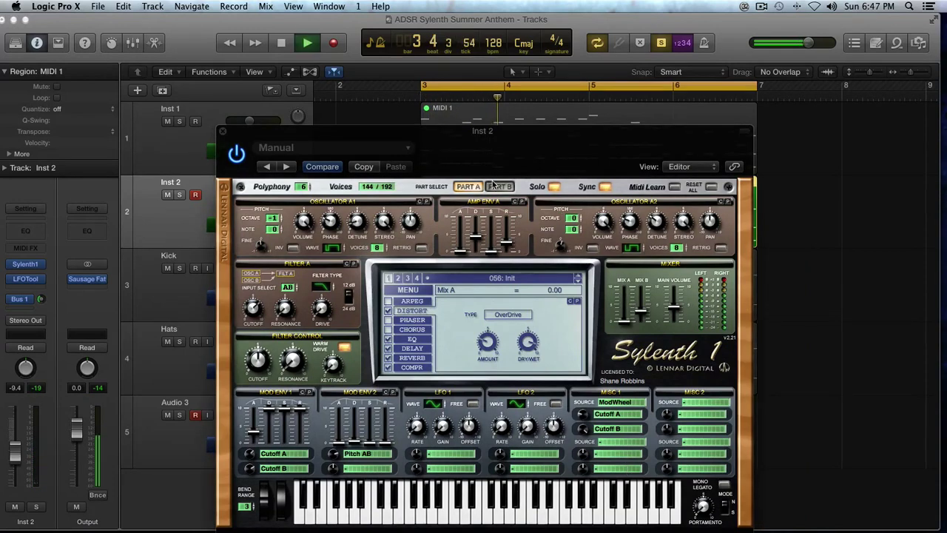
pyautogui.click(497, 187)
pyautogui.press('space')
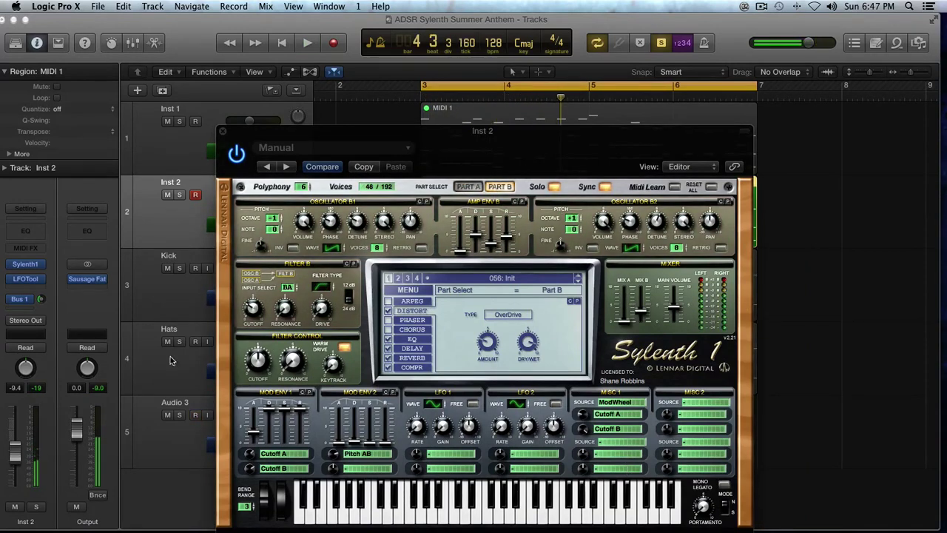
pyautogui.click(460, 187)
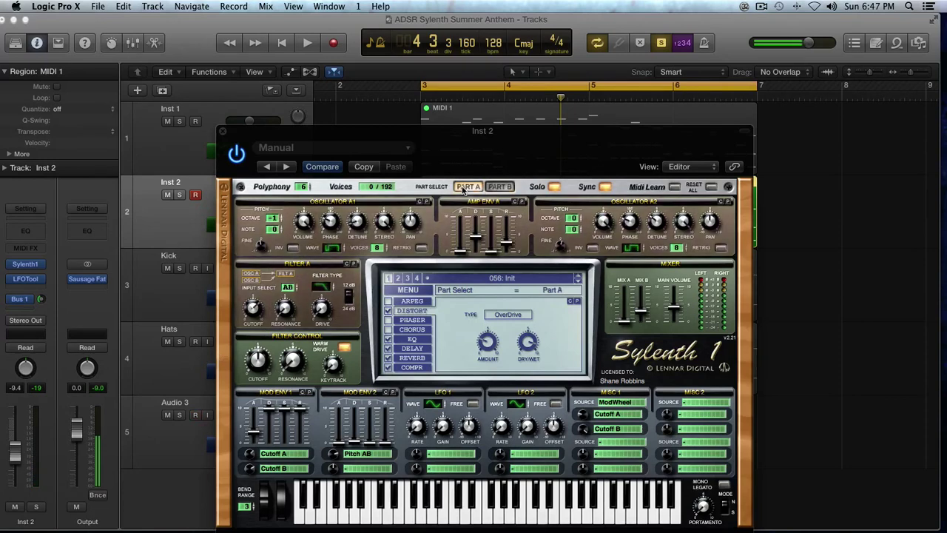
# Turn solo off and, during playback, set Mix A to 5.98 and Mod Env 1's attack to 2.93
pyautogui.click(554, 186)
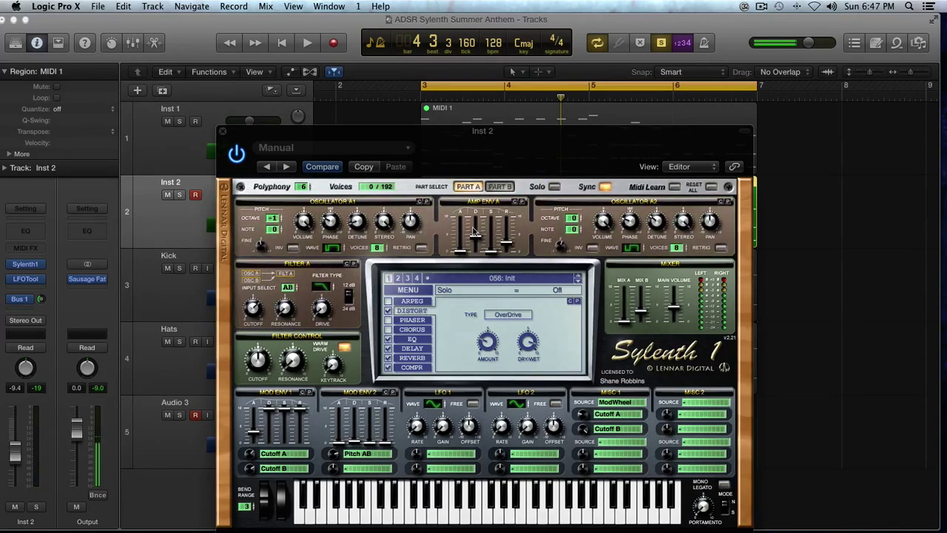
pyautogui.press('space')
pyautogui.moveTo(623, 325); pyautogui.dragTo(623, 264)
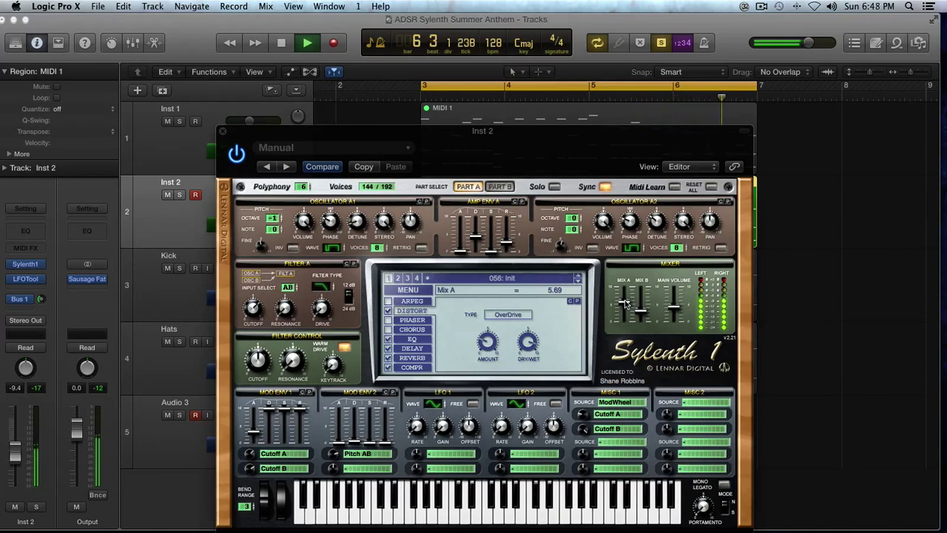
pyautogui.moveTo(253, 435); pyautogui.dragTo(253, 439)
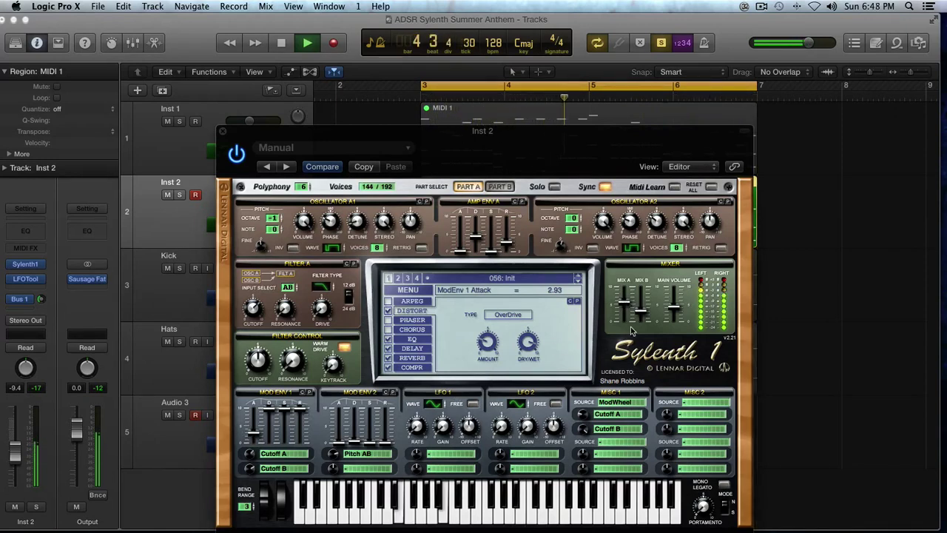
pyautogui.press('space')
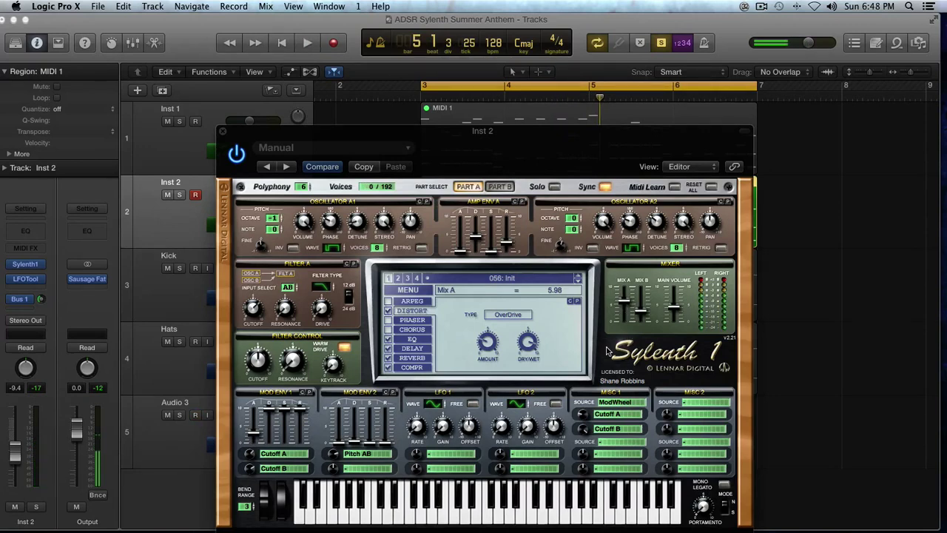
# Solo Part B and play the Inst 2 region briefly to hear that part alone
pyautogui.click(505, 187)
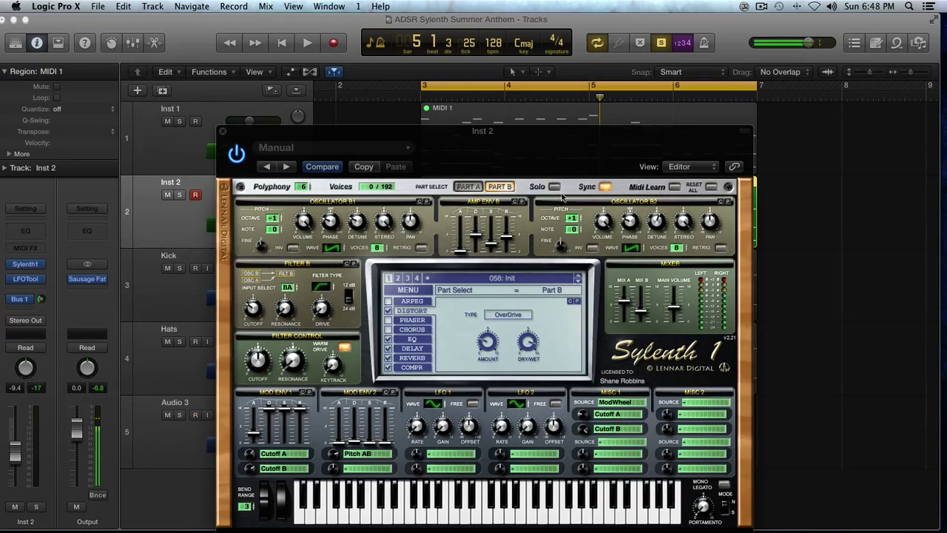
pyautogui.click(557, 189)
pyautogui.press('space')
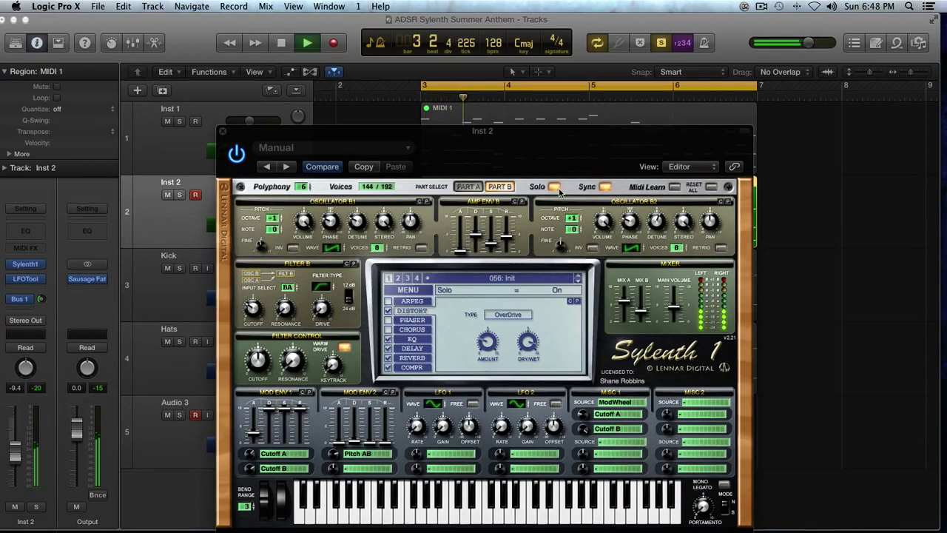
pyautogui.press('space')
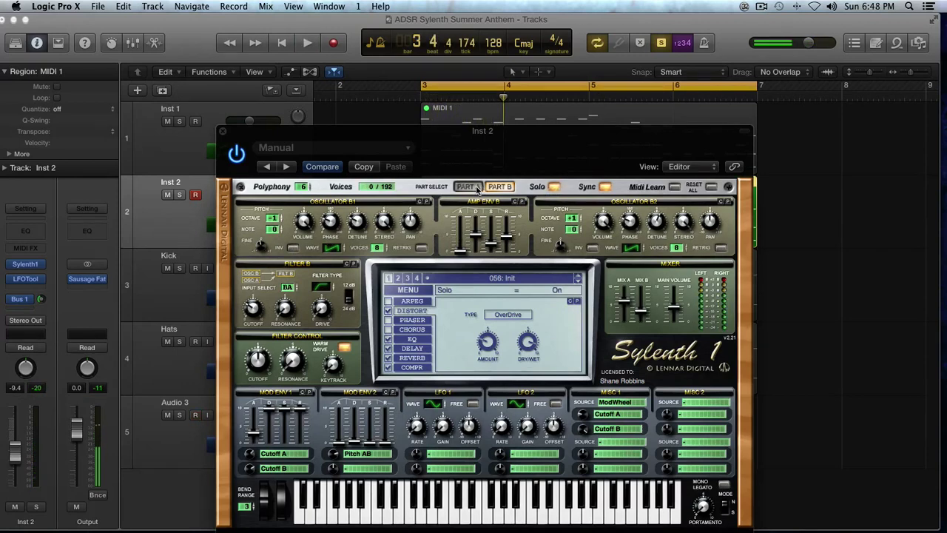
# Return to Part A and close the synth window to uncover the whole arrangement
pyautogui.click(473, 188)
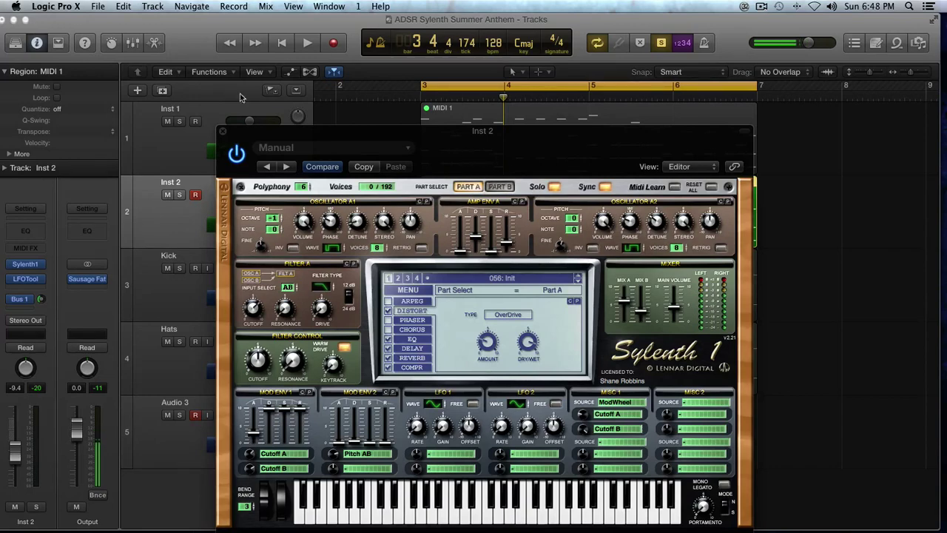
pyautogui.moveTo(219, 132); pyautogui.dragTo(207, 81)
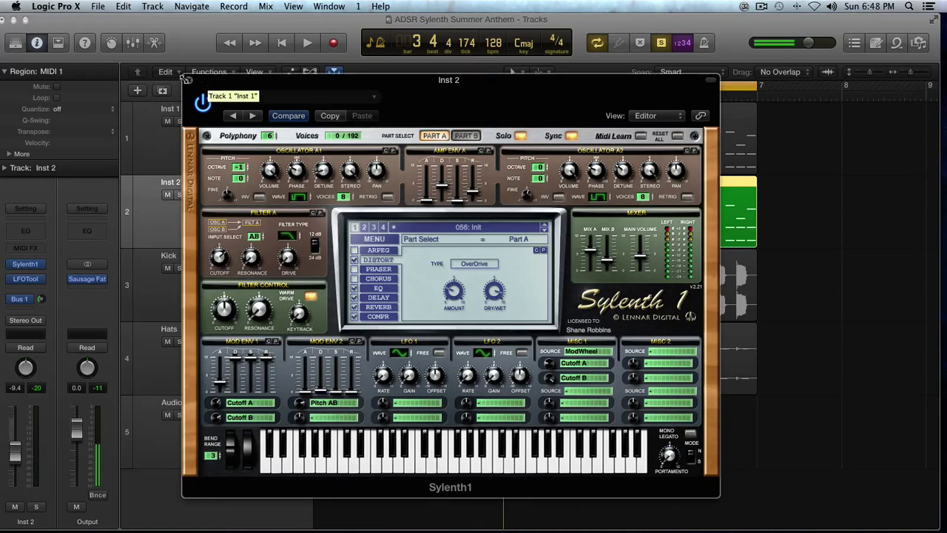
pyautogui.click(186, 78)
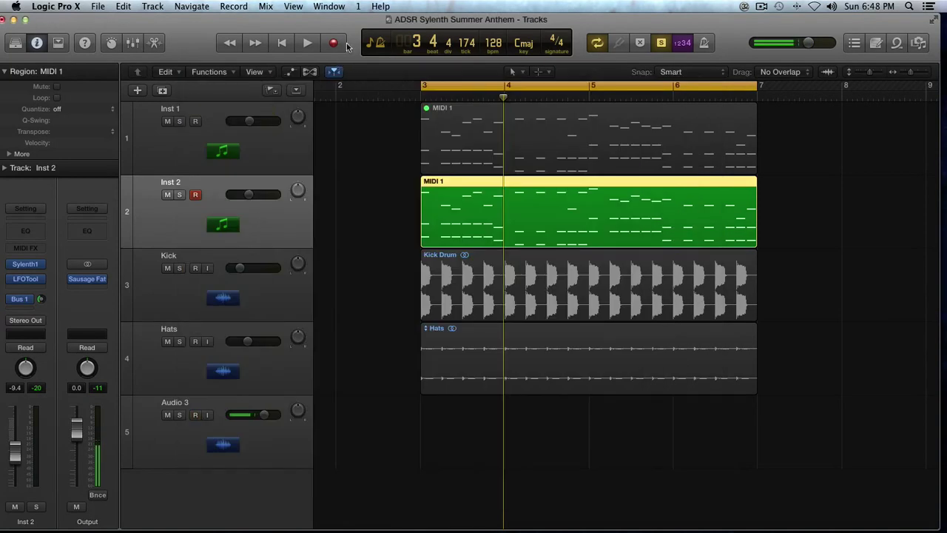